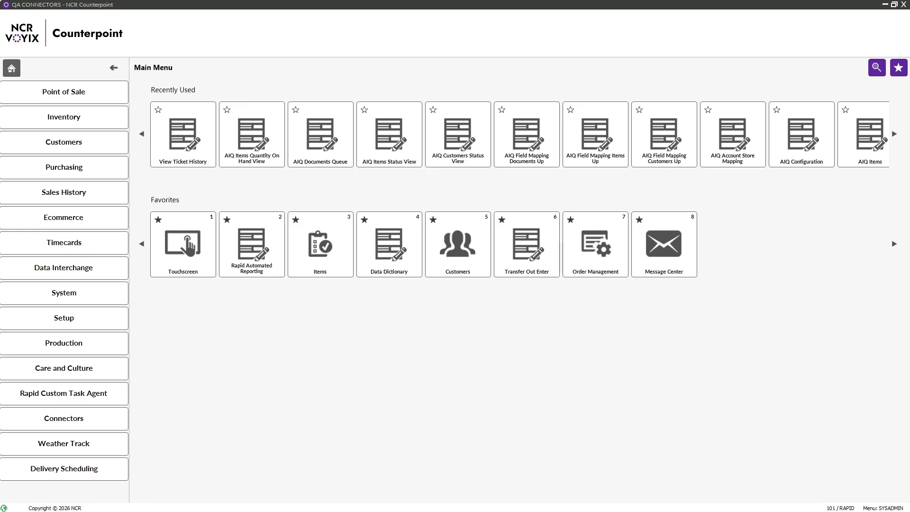
- Place the customer record in the middle with its AIQ Customers sync record beside it
left_click_drag(0, 160, 454, 142)
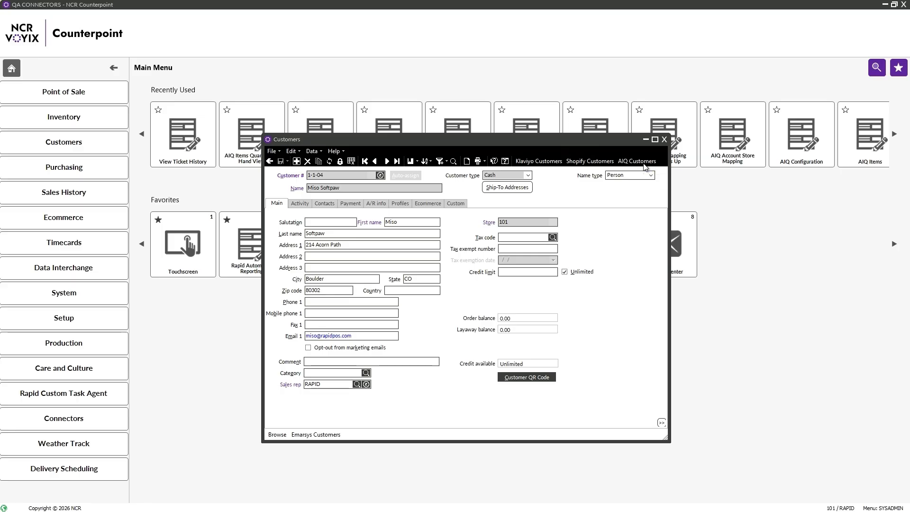
left_click_drag(120, 237, 675, 232)
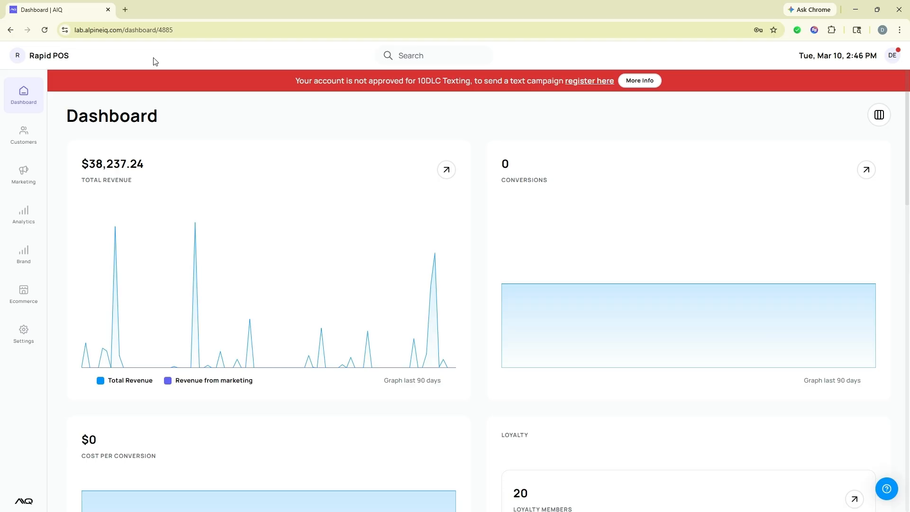
- Search the Personas list for the Counterpoint customer's number and open the matching persona
left_click(28, 136)
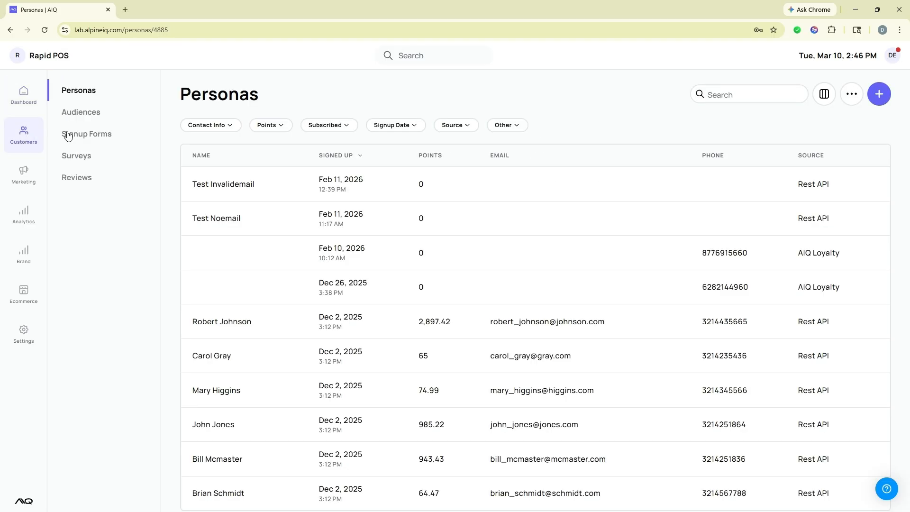
left_click(720, 97)
type("1-1-04")
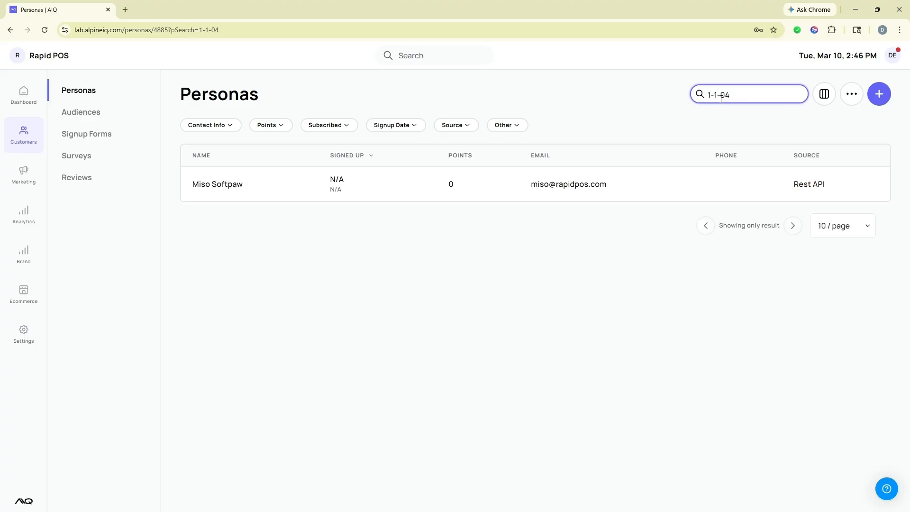
left_click(209, 192)
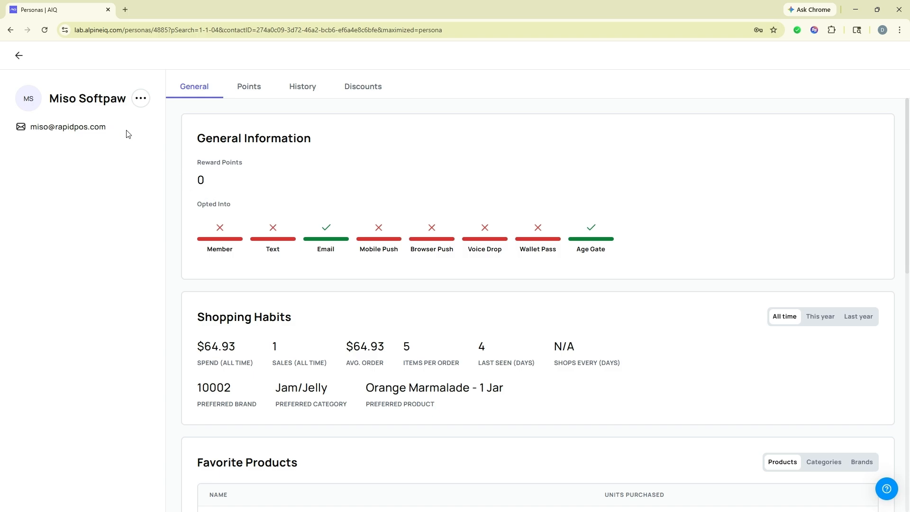
- Review the persona's General overview, then show its History with the single $64.93 sale
mouse_move(423, 227)
scroll(426, 272, "down", 9)
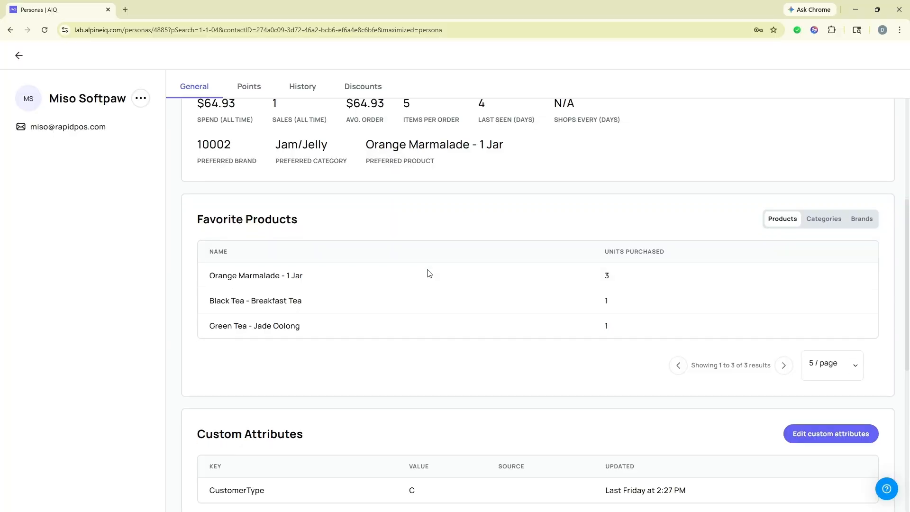
scroll(429, 273, "down", 2)
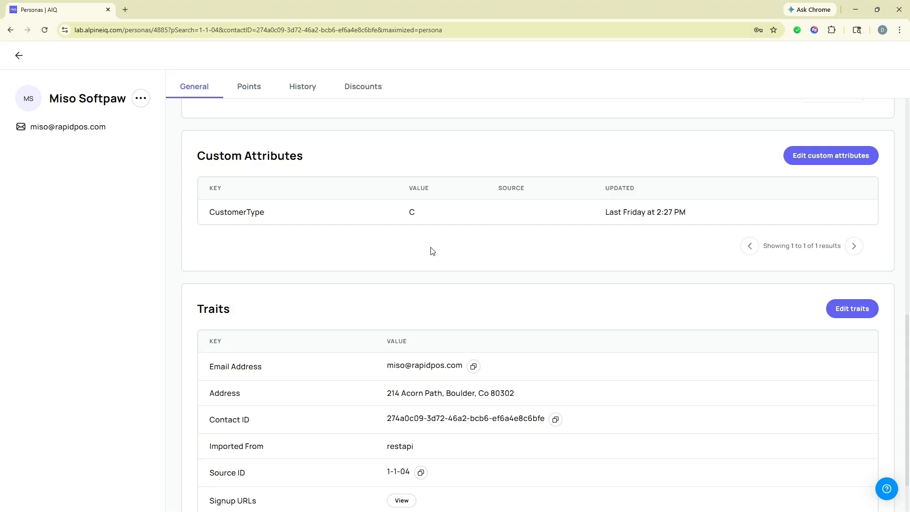
scroll(360, 322, "down", 1)
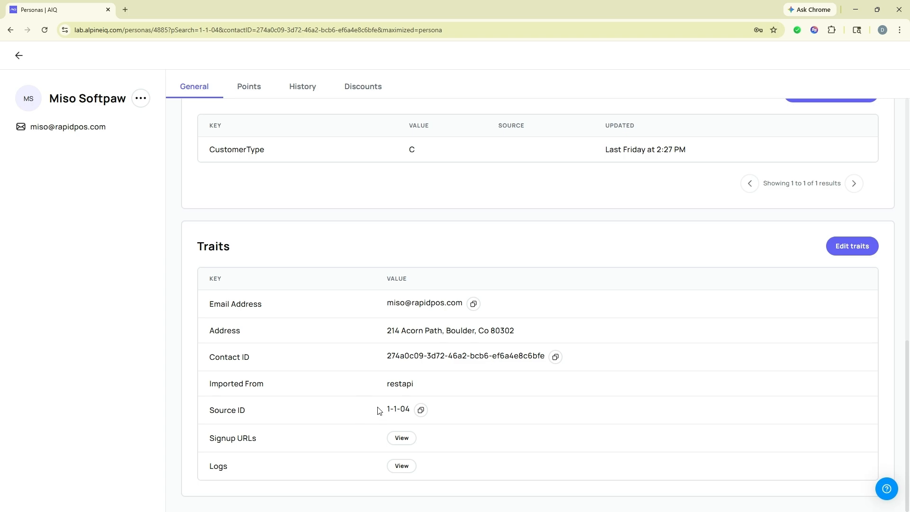
scroll(379, 410, "up", 9)
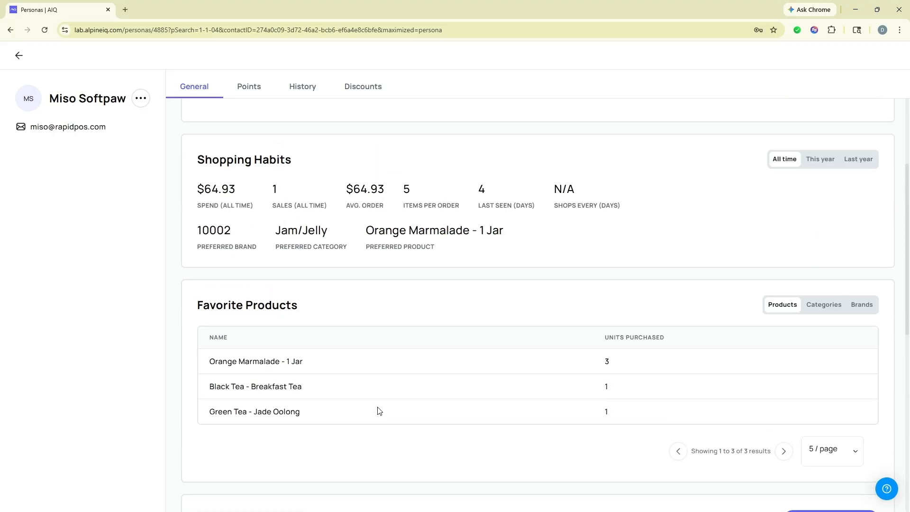
scroll(379, 410, "up", 2)
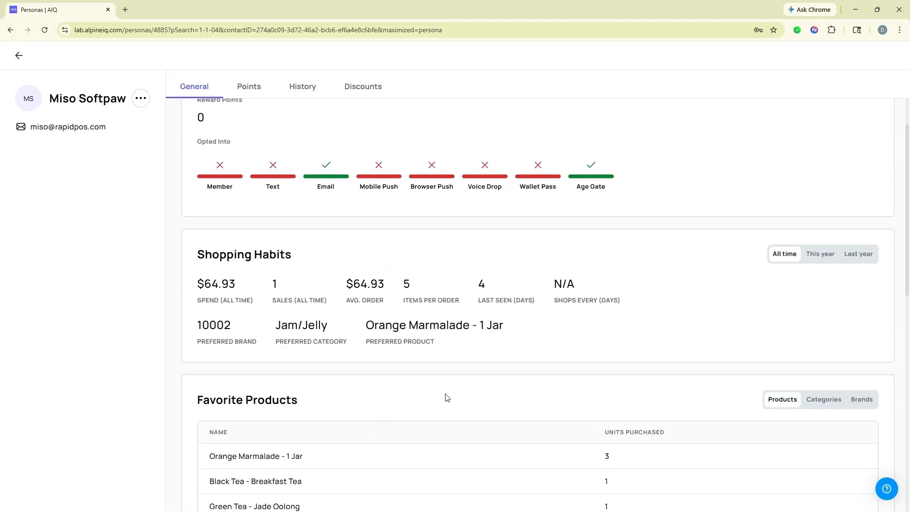
scroll(447, 398, "down", 1)
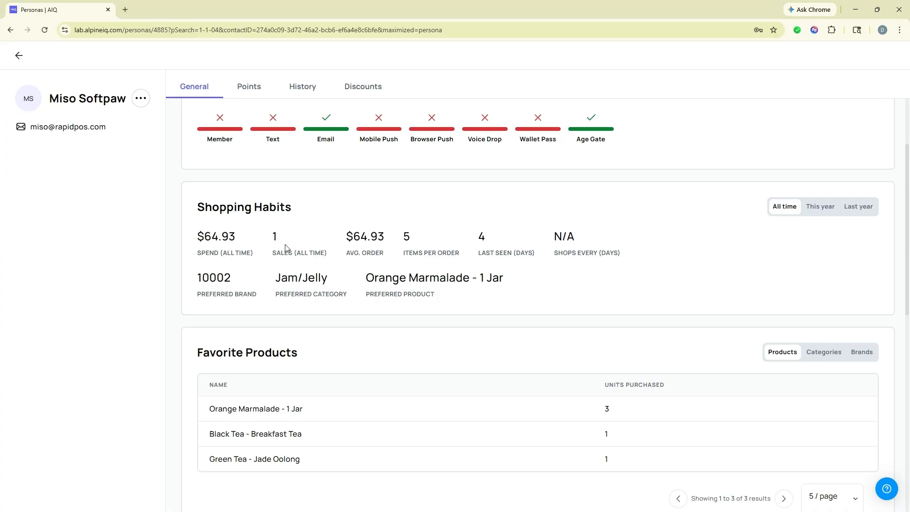
scroll(345, 304, "down", 1)
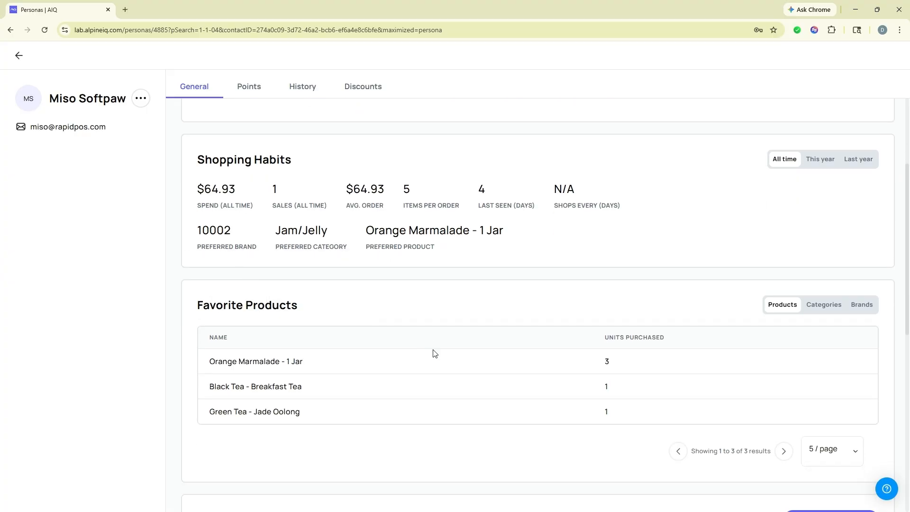
scroll(421, 360, "up", 3)
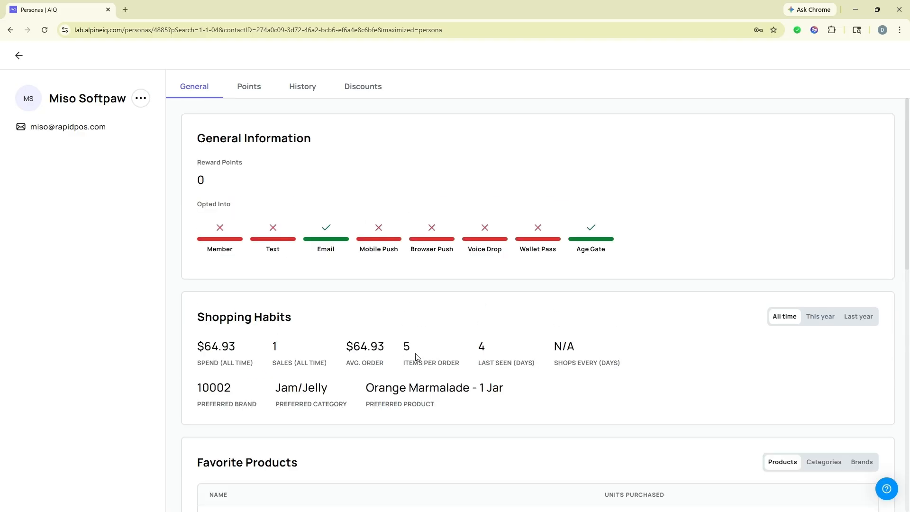
left_click(305, 90)
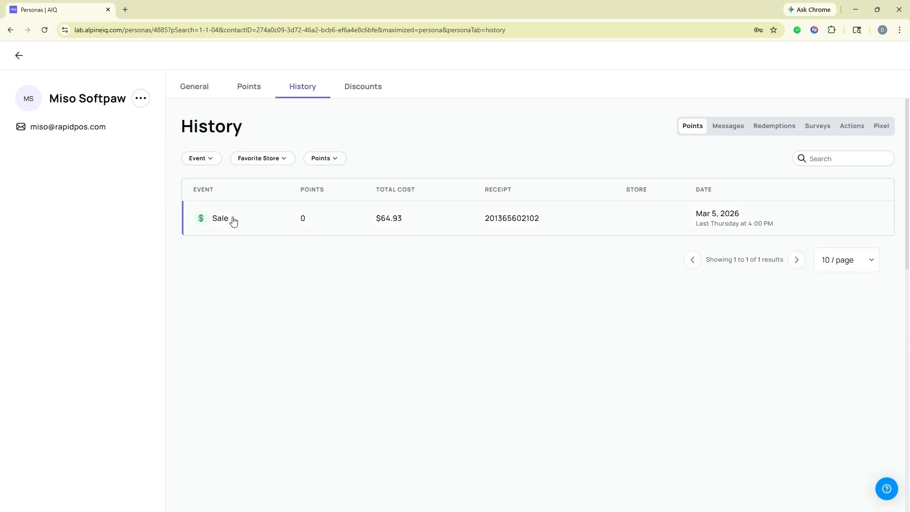
- Open the $64.93 sale details and compare them with the ticket's Ticket, Bill-To and Lines / Total tabs
left_click(225, 221)
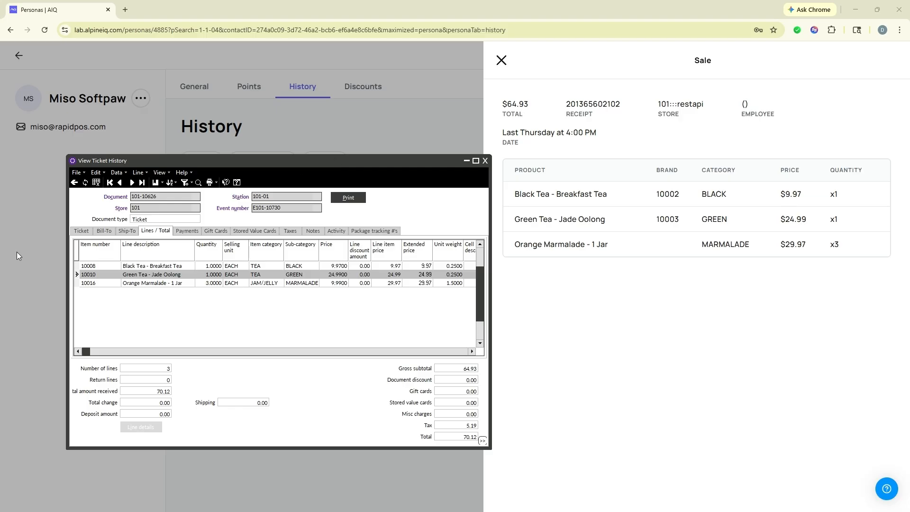
left_click(81, 232)
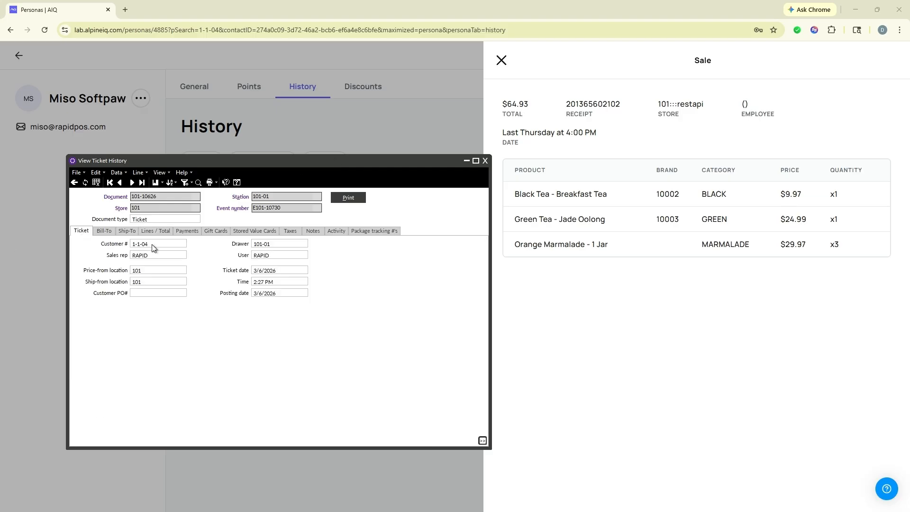
left_click(105, 231)
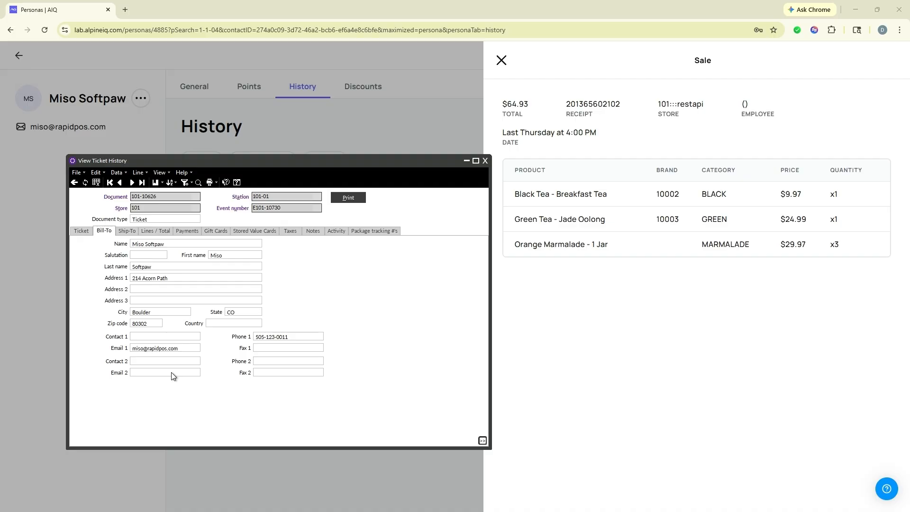
left_click(162, 233)
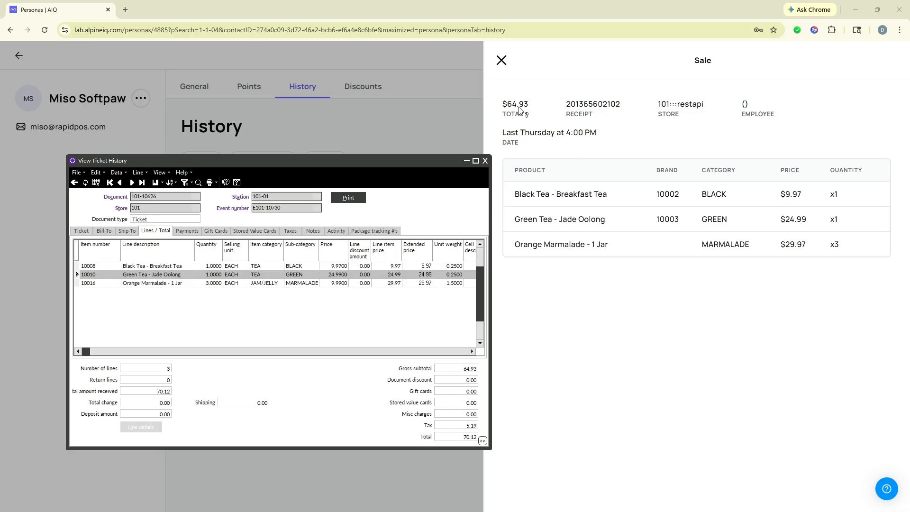
- Shift the ticket history left, recheck its Ticket and Lines / Total tabs, and position the 10010 Green Tea record
mouse_move(515, 108)
left_click_drag(417, 161, 361, 160)
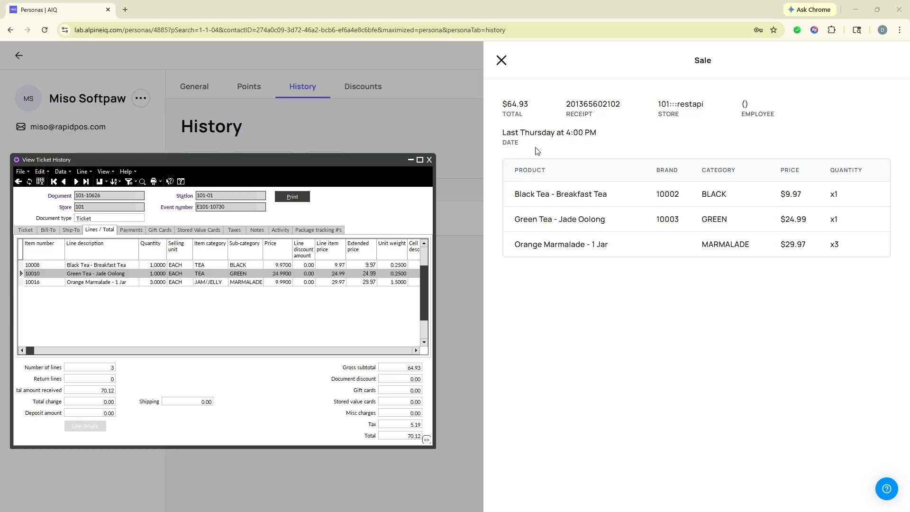
left_click(25, 229)
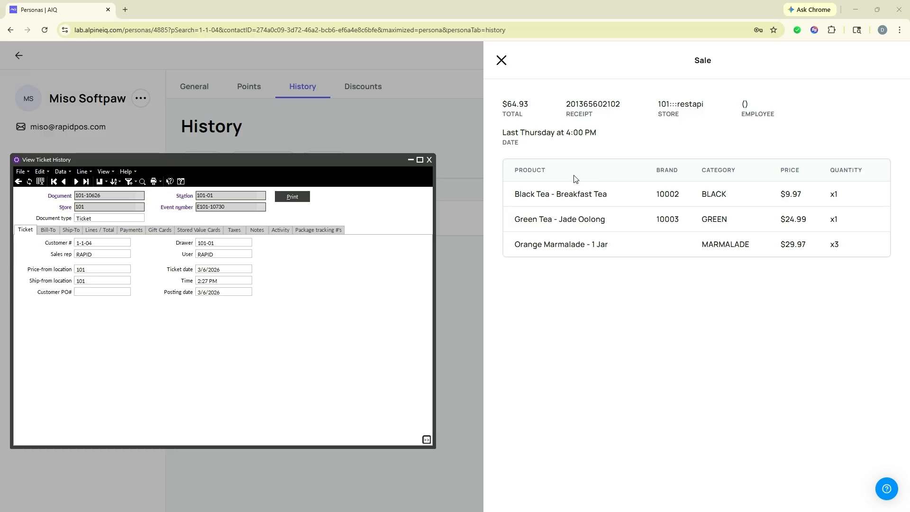
left_click(105, 231)
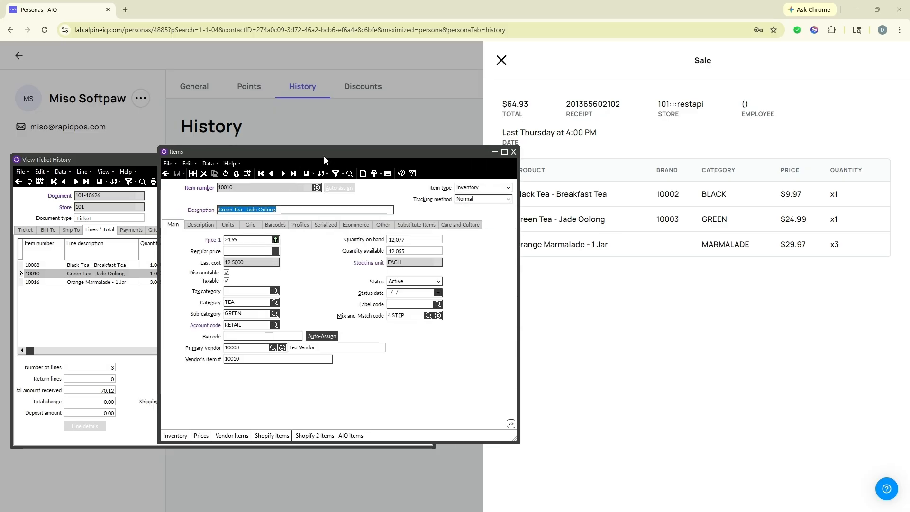
left_click_drag(323, 156, 347, 159)
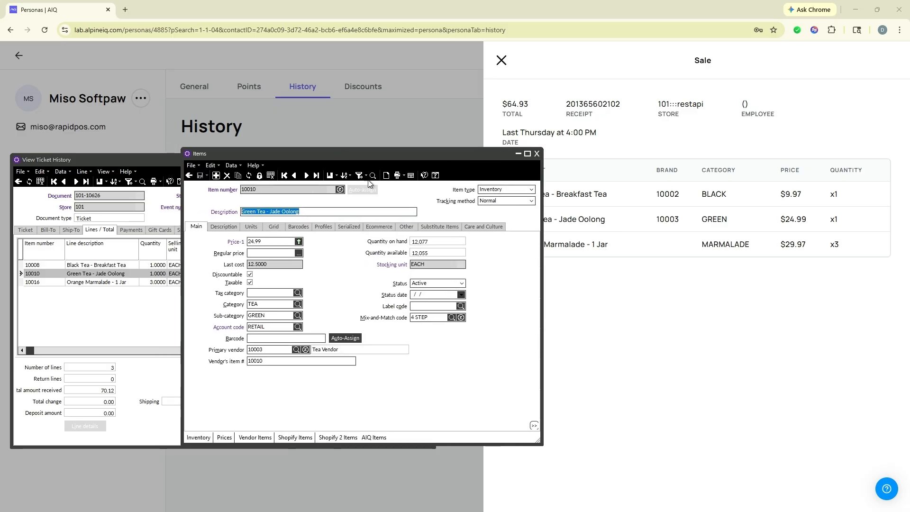
- Verify primary vendor 10003 on the Green Tea - Jade Oolong item record, then close it
left_click_drag(437, 154, 385, 147)
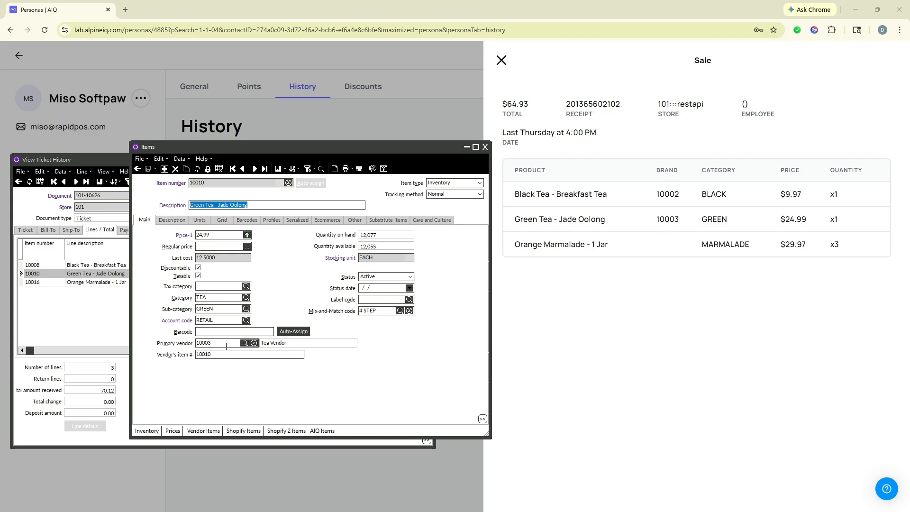
left_click(186, 341)
left_click(219, 342)
left_click_drag(320, 143, 320, 158)
key("Escape")
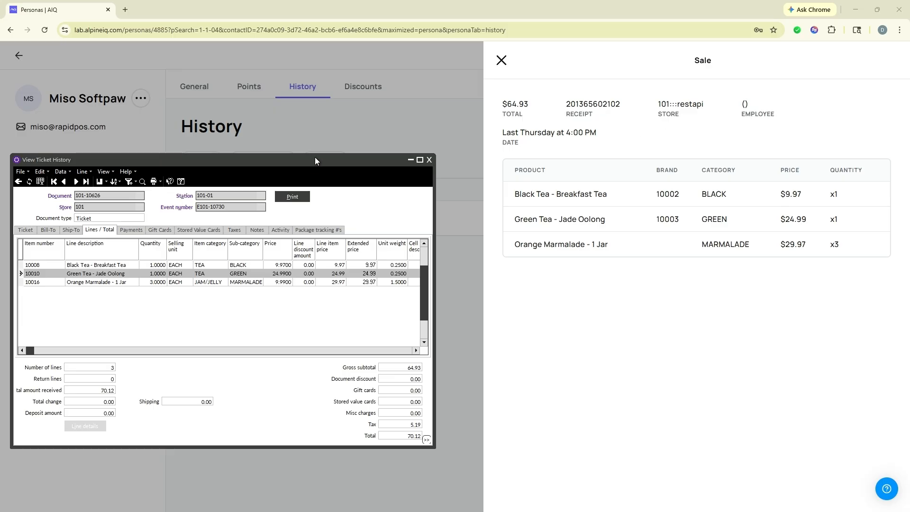
- Move the ticket history aside, close the sale details and return to the persona's General tab
left_click_drag(319, 160, 0, 128)
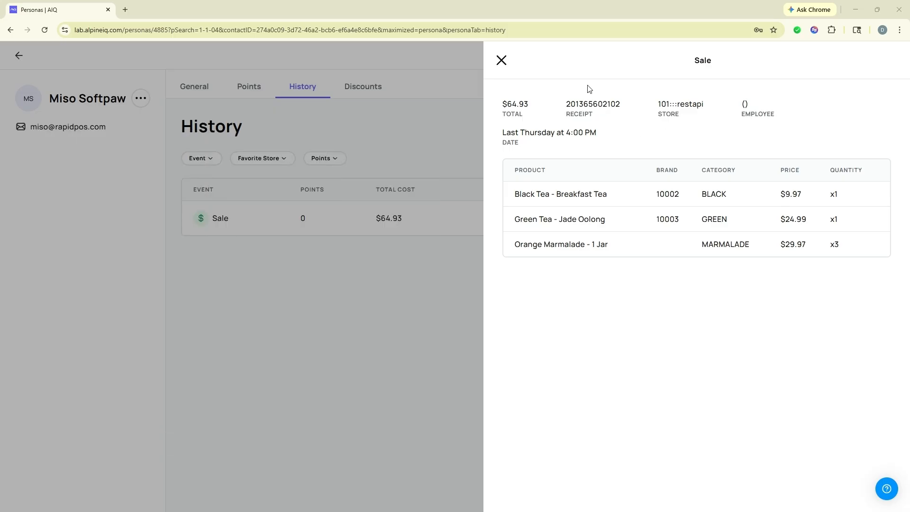
left_click(502, 62)
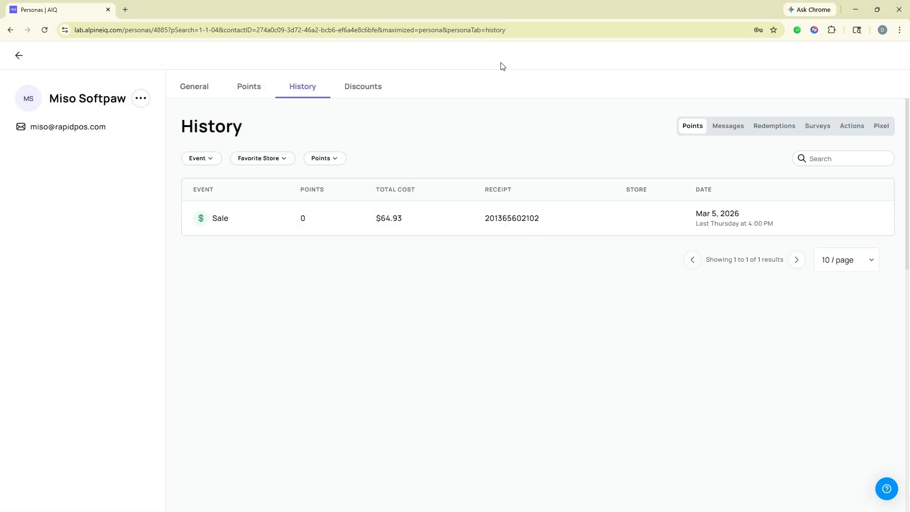
left_click(199, 89)
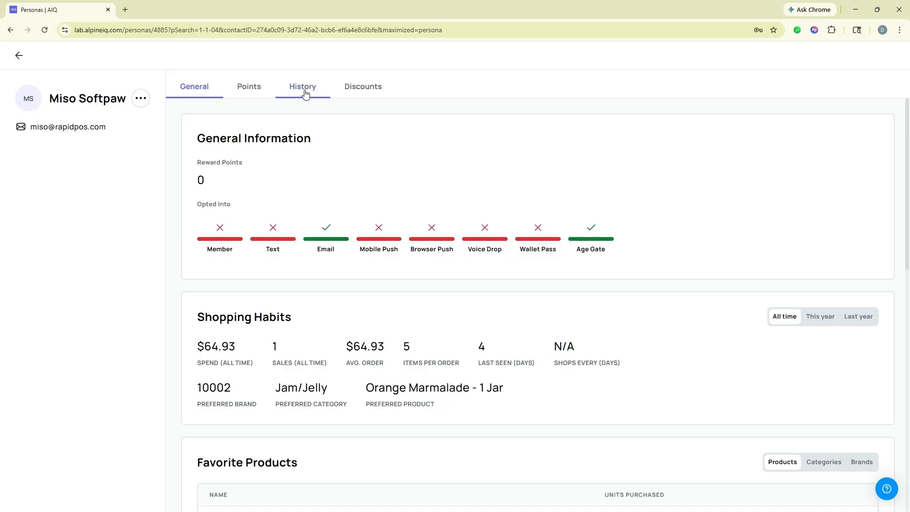
- Switch Favorite Products to categories, showing Jam/Jelly with 3 units and Tea with 2
scroll(549, 203, "down", 3)
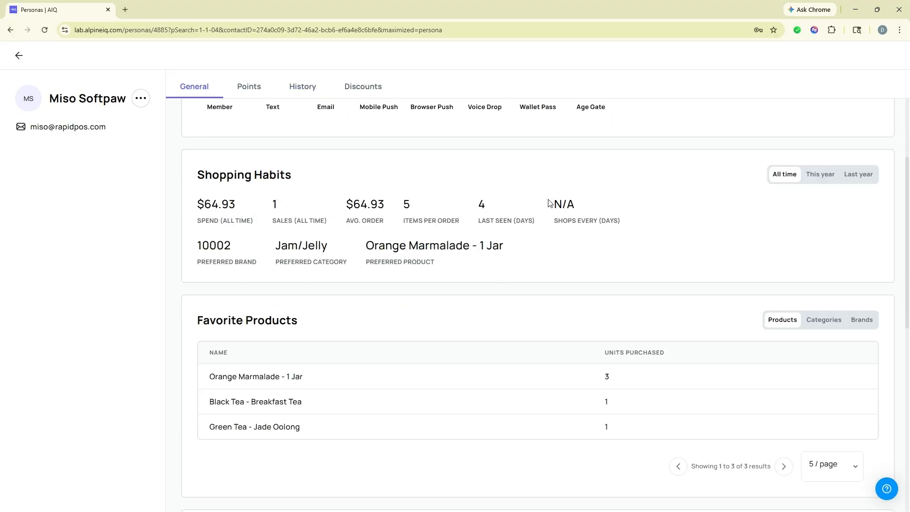
mouse_move(286, 249)
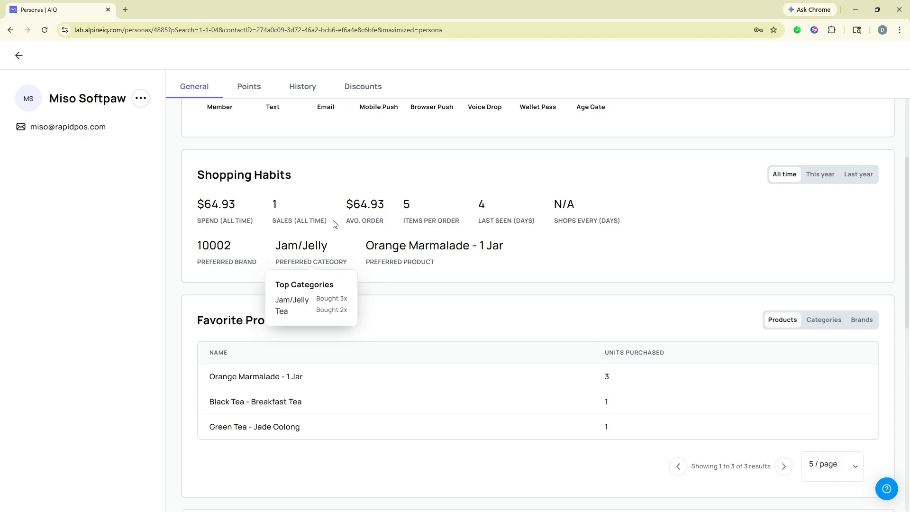
left_click(821, 321)
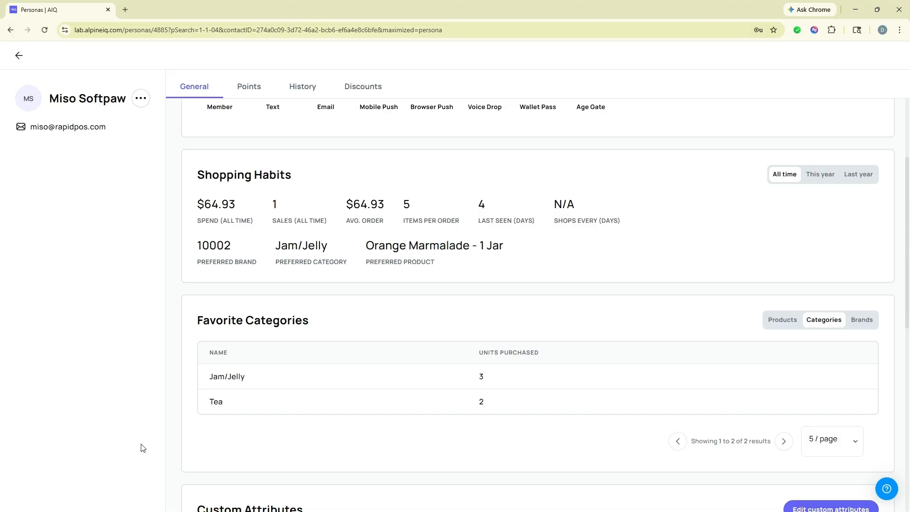
scroll(212, 294, "up", 1)
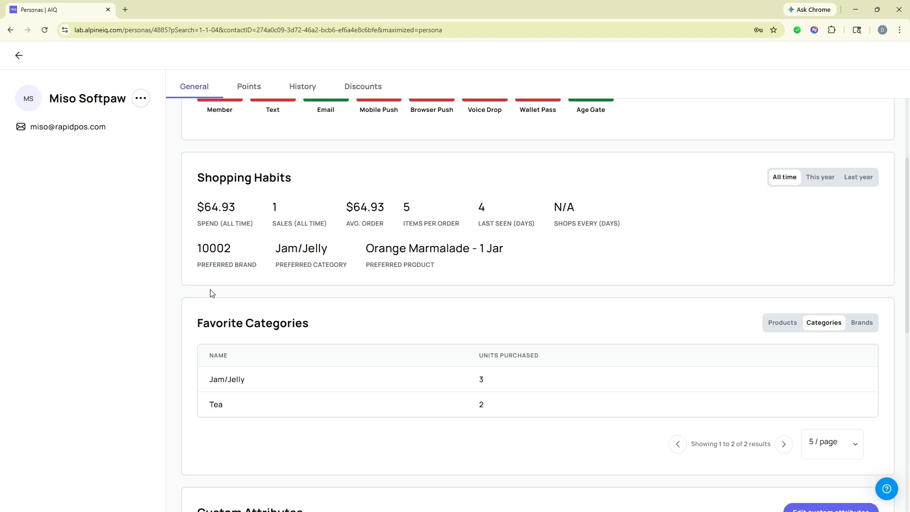
scroll(212, 294, "up", 3)
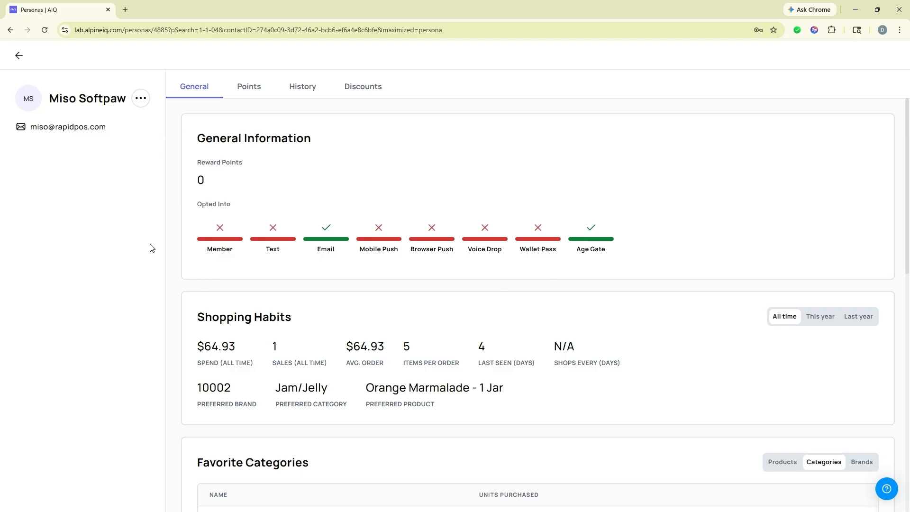
mouse_move(228, 240)
mouse_move(213, 266)
scroll(222, 311, "down", 7)
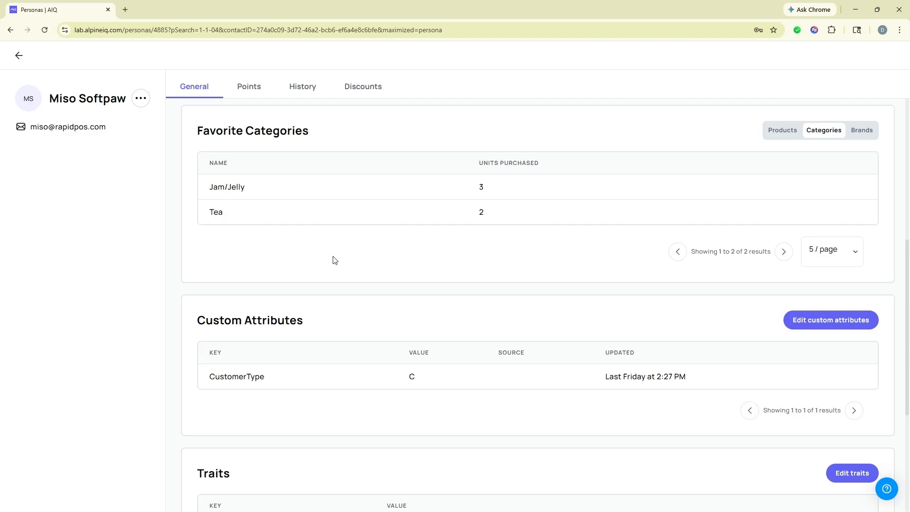
- Bring the Counterpoint customer record window over the Alpine IQ persona page
scroll(335, 253, "up", 7)
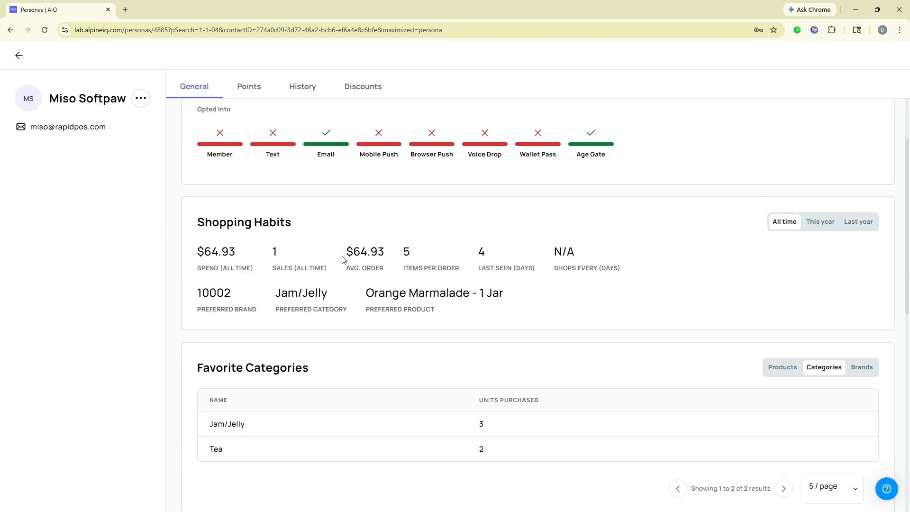
left_click_drag(0, 139, 485, 135)
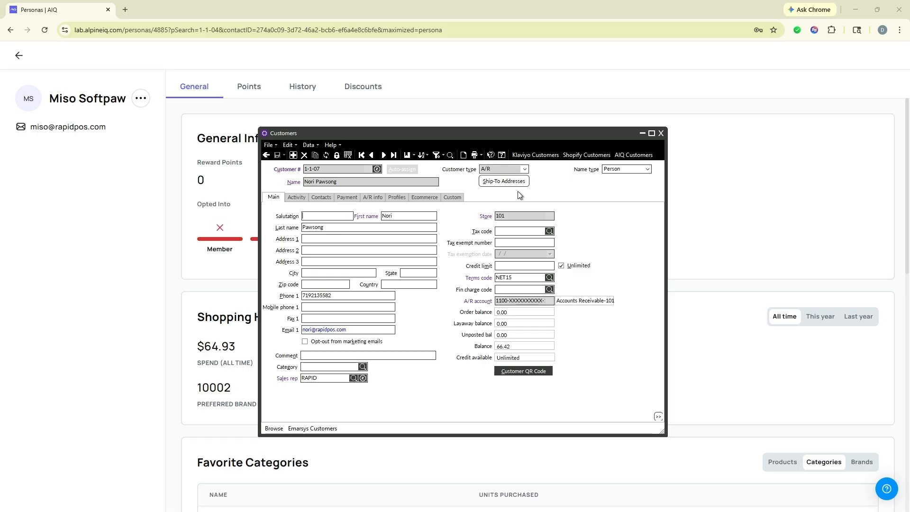
- Go back to the Alpine IQ Personas list and edit the customer-number search term
left_click(426, 11)
left_click(19, 55)
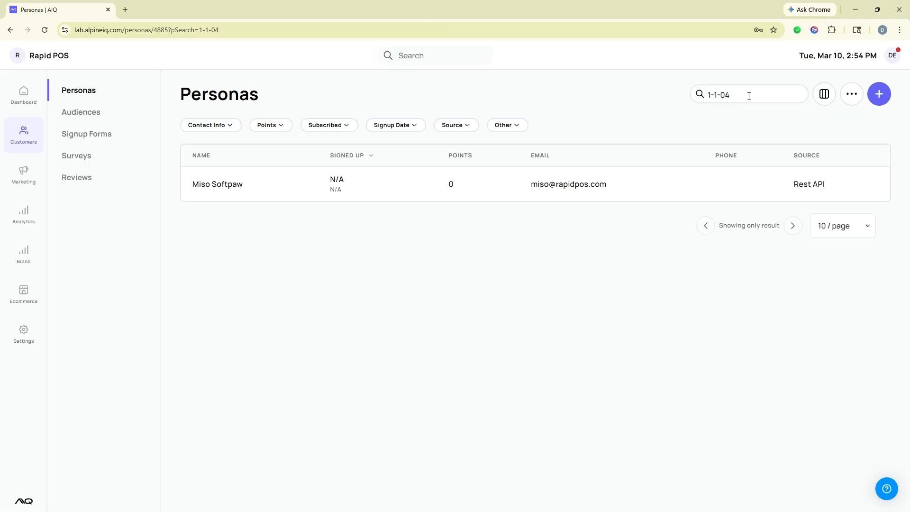
left_click(744, 97)
- Open the persona matching the revised number, page through its favorites and traits, then return to Counterpoint
type("7")
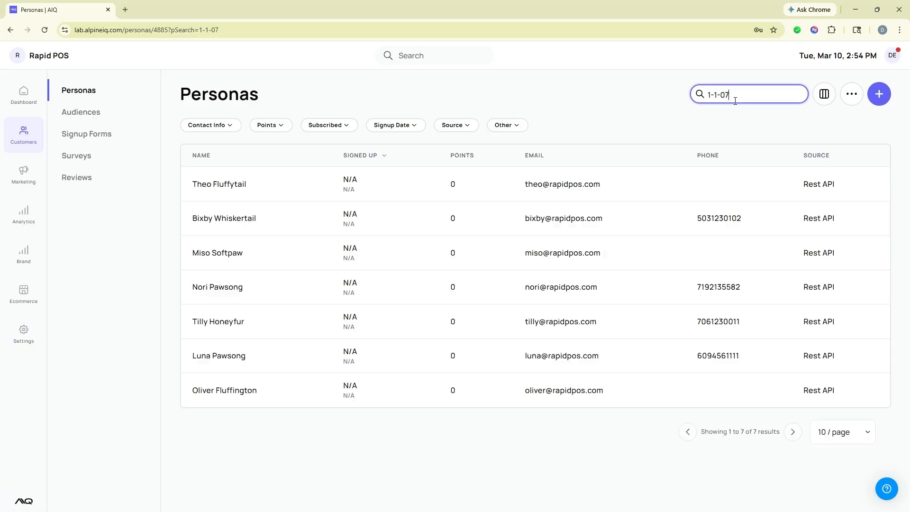
left_click(226, 188)
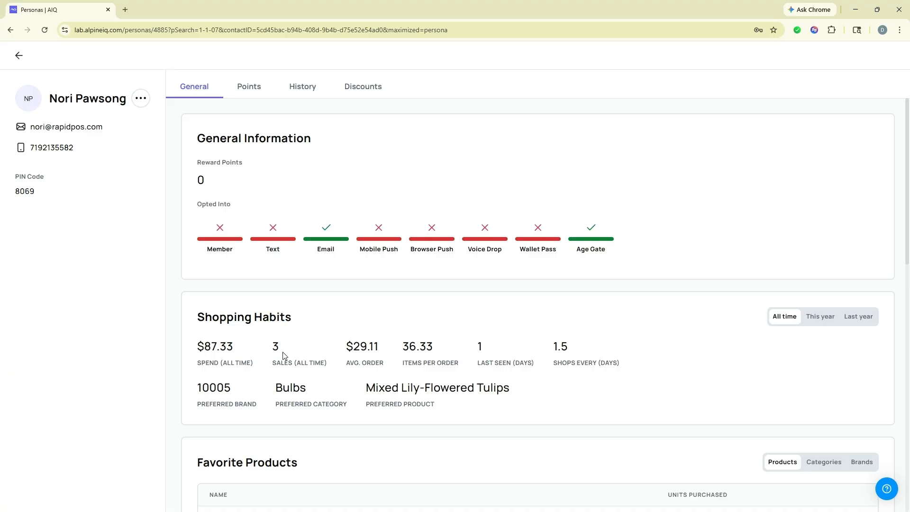
scroll(284, 350, "down", 4)
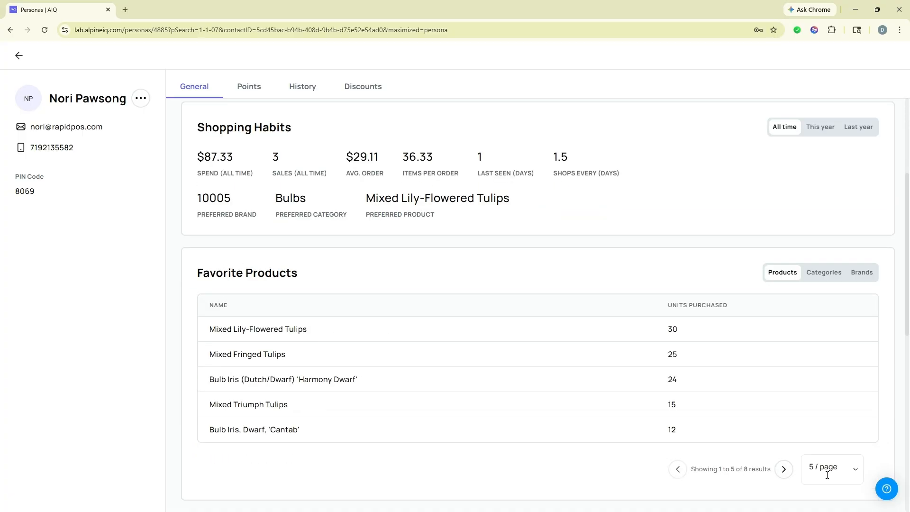
left_click(783, 468)
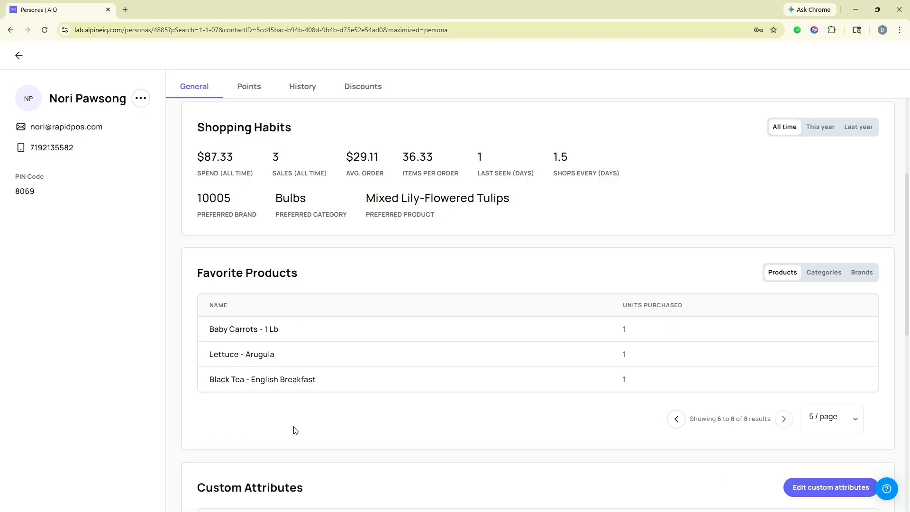
scroll(292, 424, "down", 6)
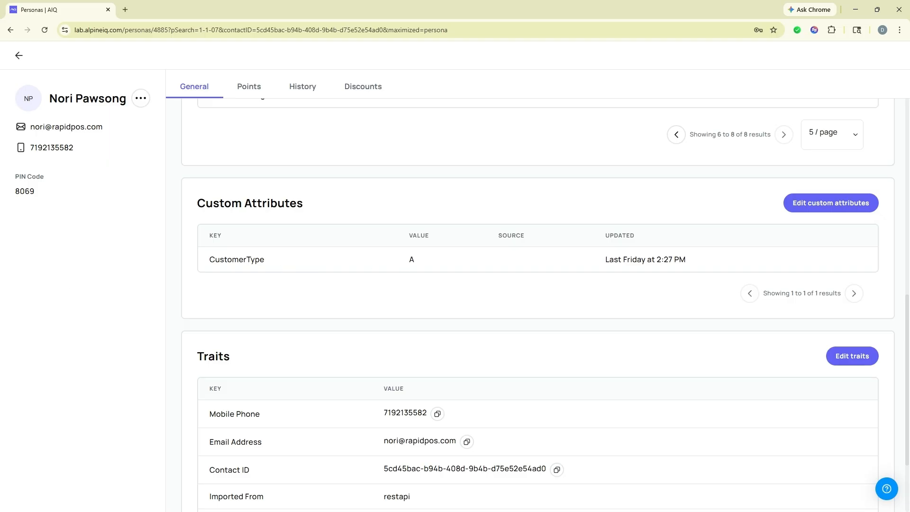
key("alt+Tab")
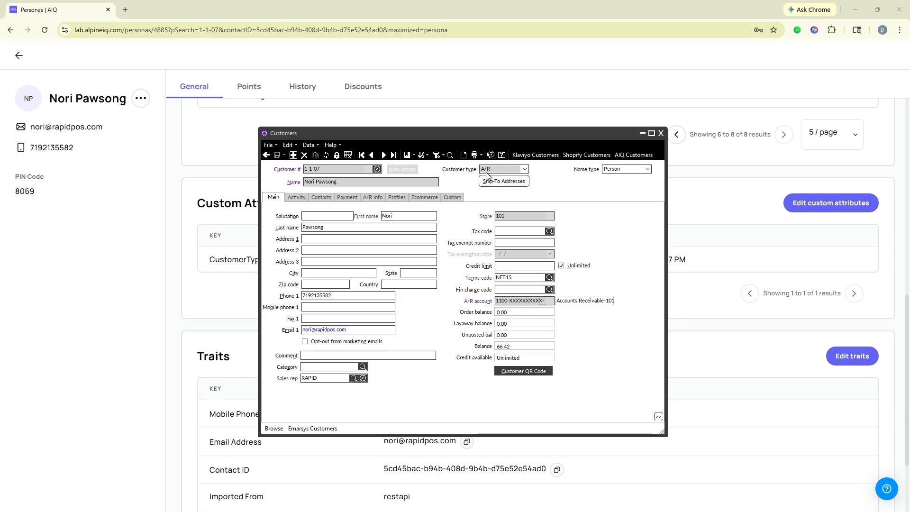
- Check the customer's AIQ sync record, then list its five tickets in the Customer Zoom ticket history
left_click_drag(458, 132, 659, 105)
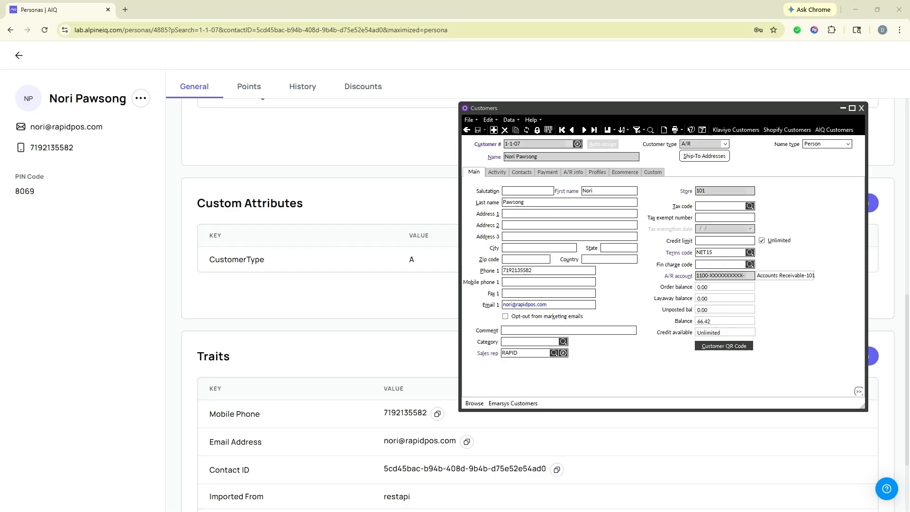
left_click_drag(1, 215, 792, 236)
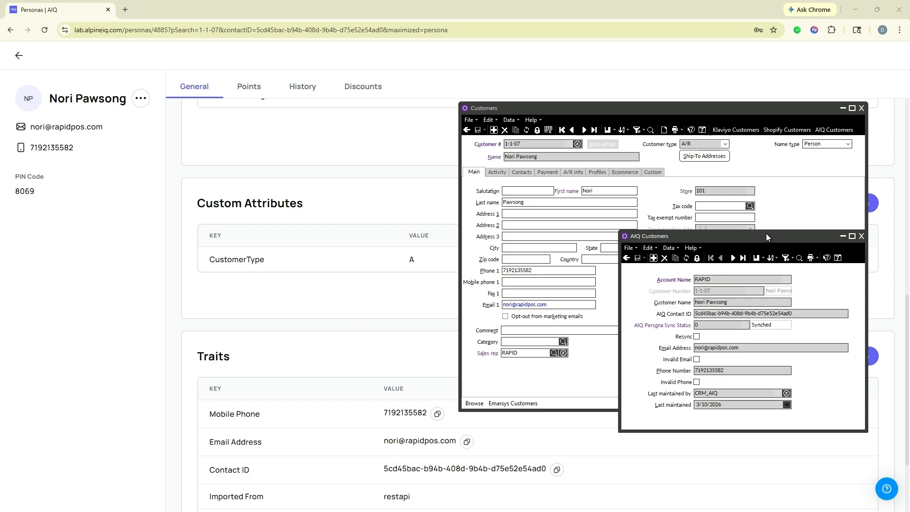
left_click_drag(776, 235, 0, 239)
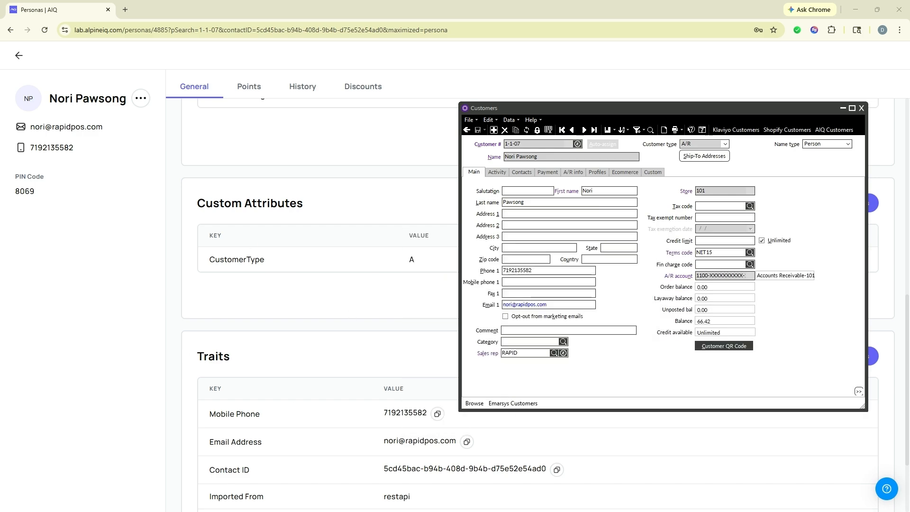
left_click(577, 143)
left_click(681, 231)
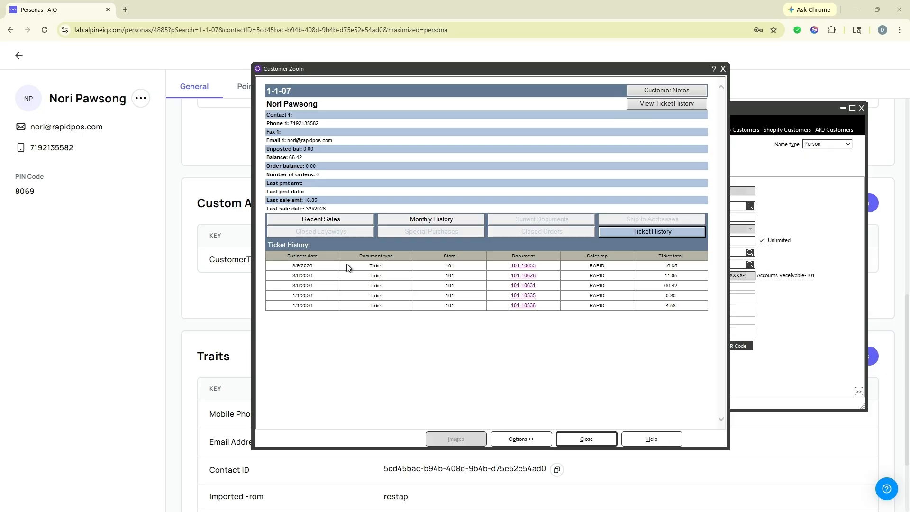
- Open the most recent ticket, dated 3/9/2026, and move its view to the centre-right
left_click(526, 264)
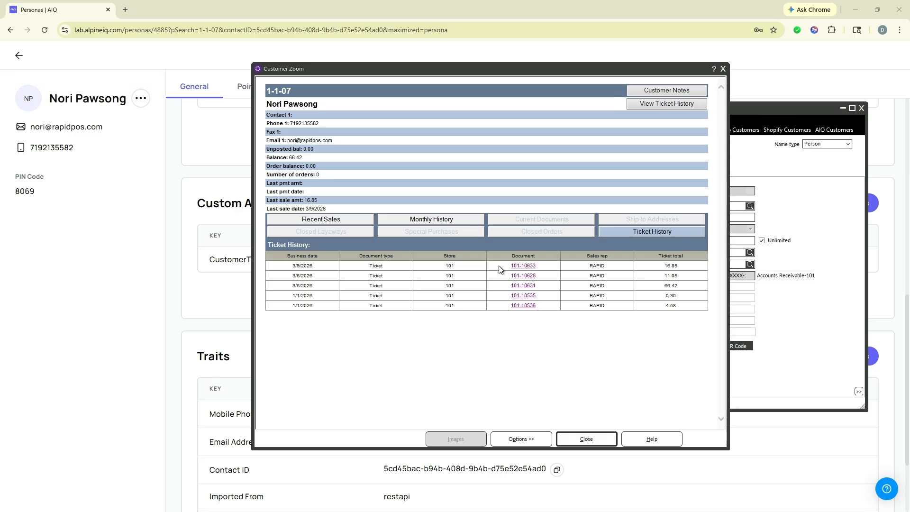
left_click_drag(270, 165, 664, 154)
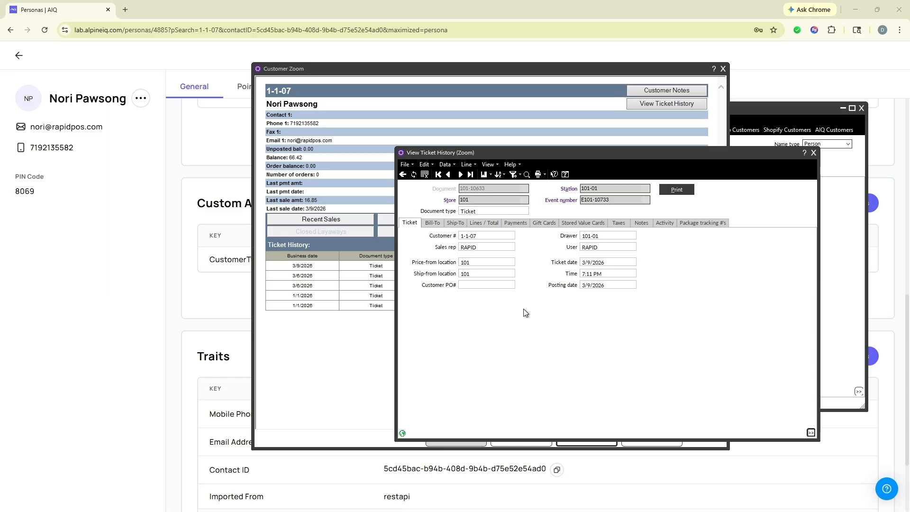
left_click(224, 60)
- Show the persona's three sales and the $15.6 sale detail beside the ticket's Bill-To and Lines / Total
left_click(305, 87)
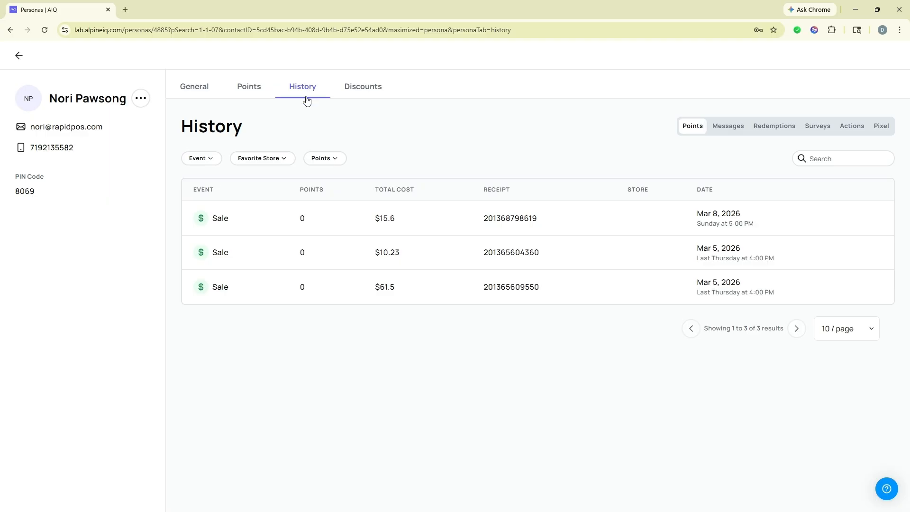
left_click(213, 222)
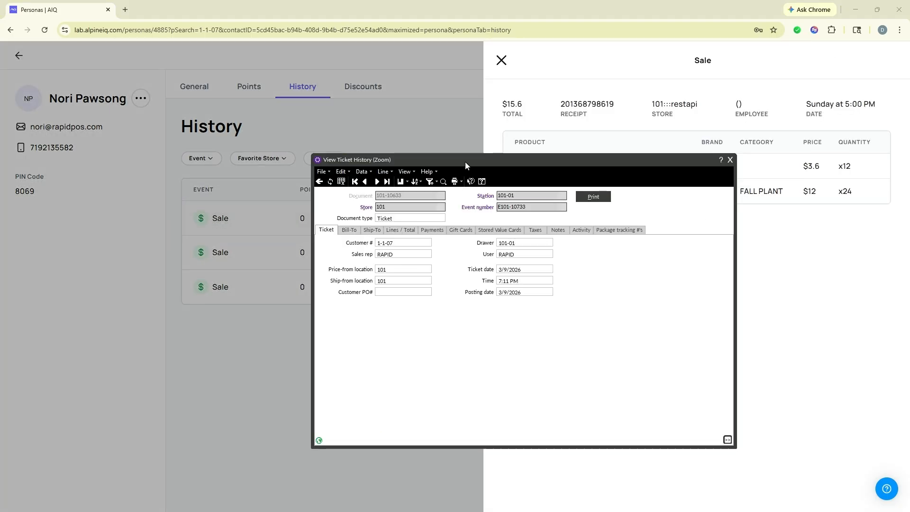
left_click_drag(465, 165, 264, 171)
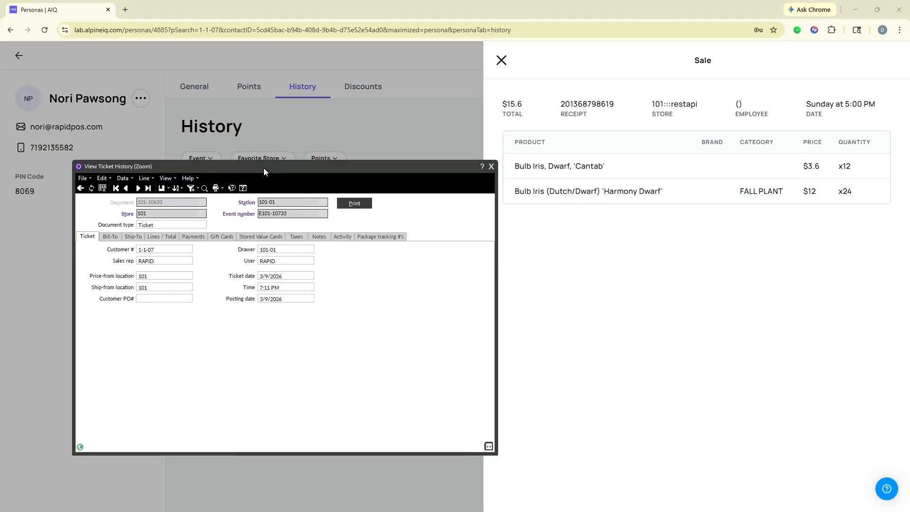
left_click(116, 236)
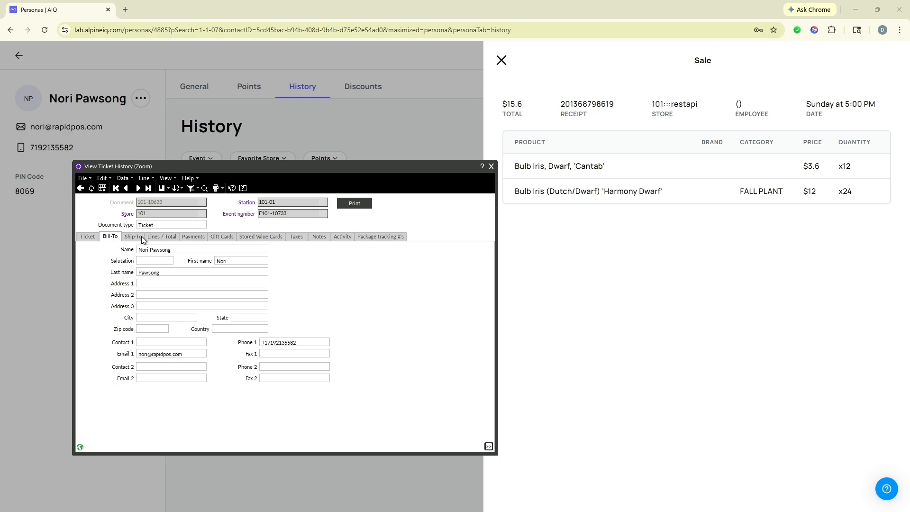
left_click(161, 238)
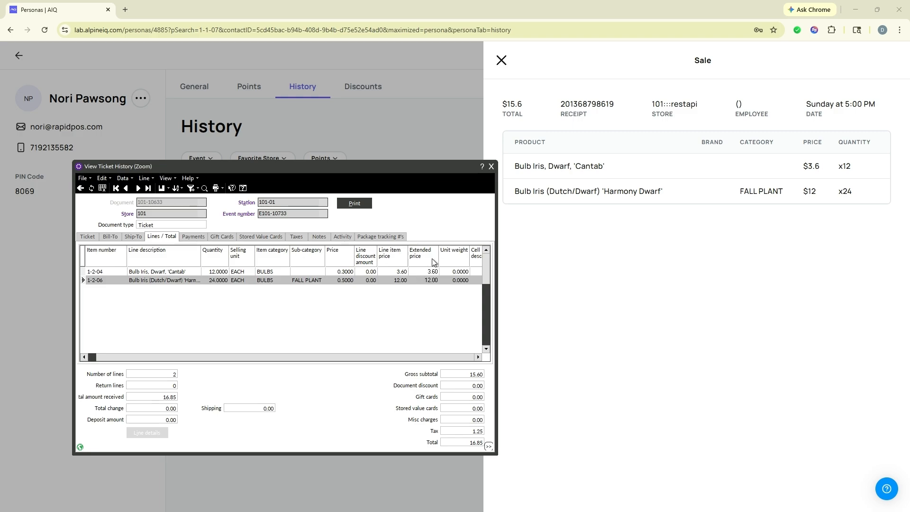
- Return the ticket view to its main details, move it off screen, and close the AIQ sale panel
left_click(399, 260)
right_click(399, 260)
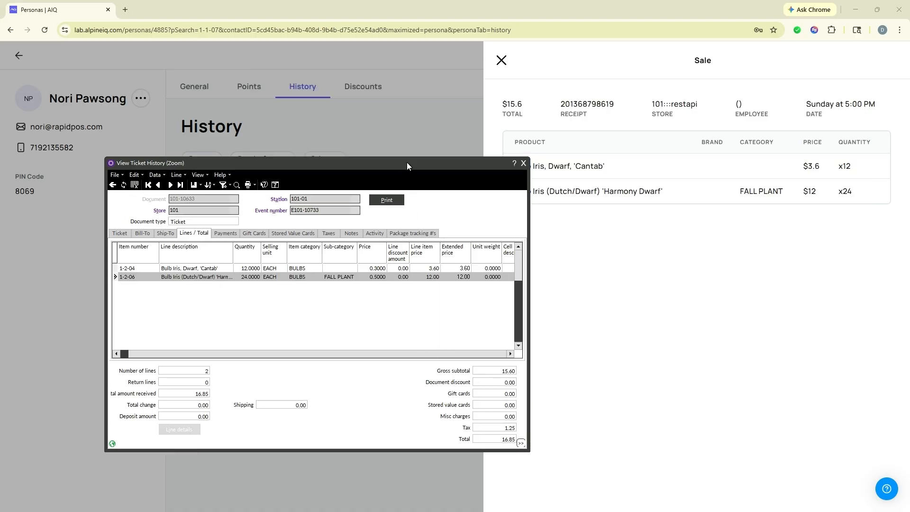
left_click_drag(406, 163, 379, 167)
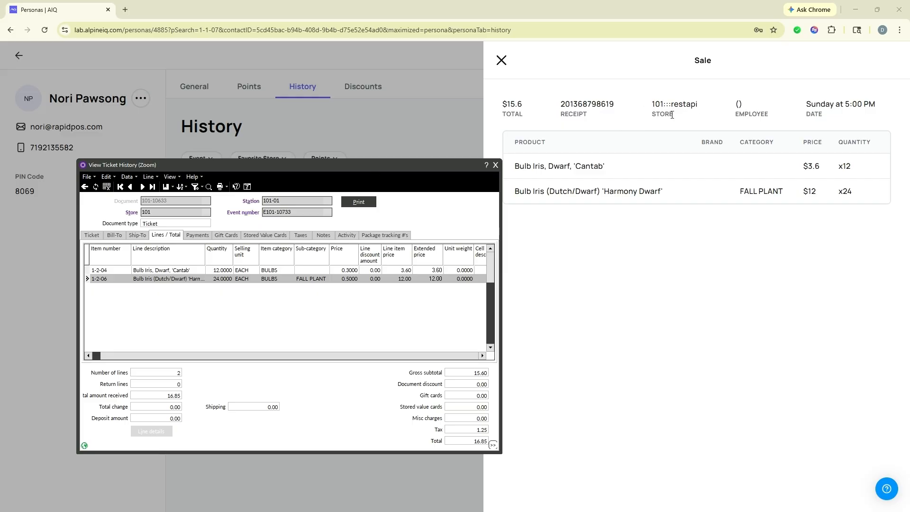
mouse_move(509, 105)
left_click(90, 235)
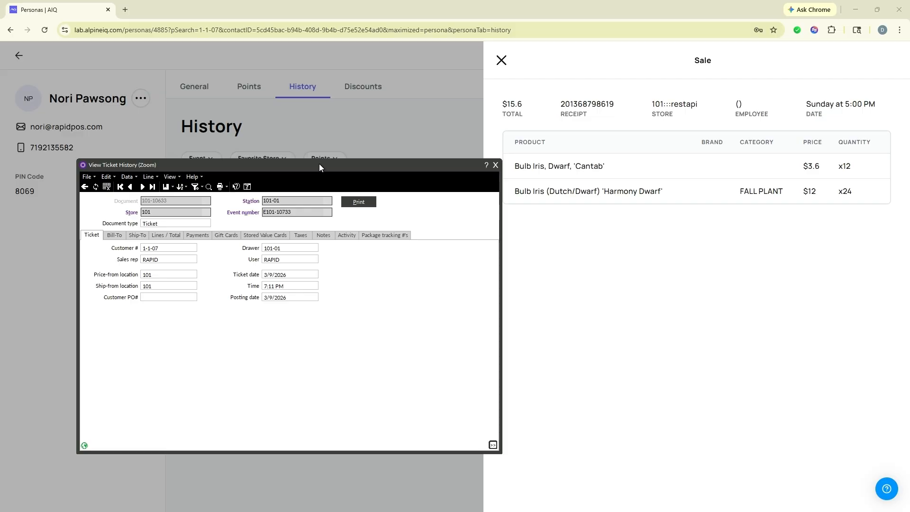
left_click_drag(187, 170, 0, 166)
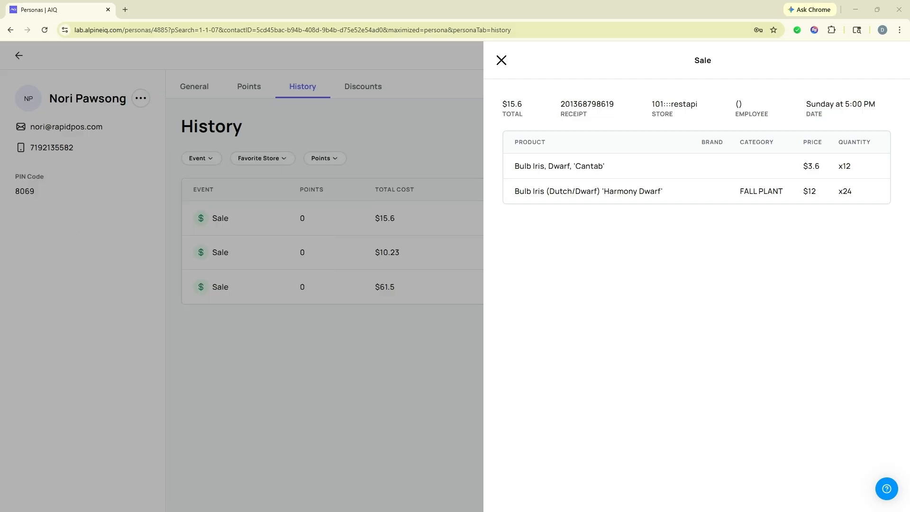
left_click(501, 61)
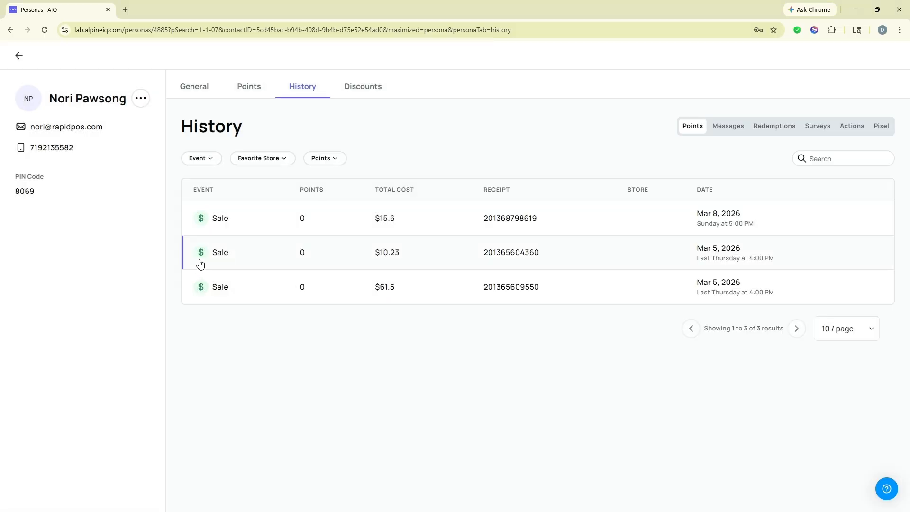
- Inspect the $10.23 and $61.5 sale details, closing each panel afterward
left_click(219, 258)
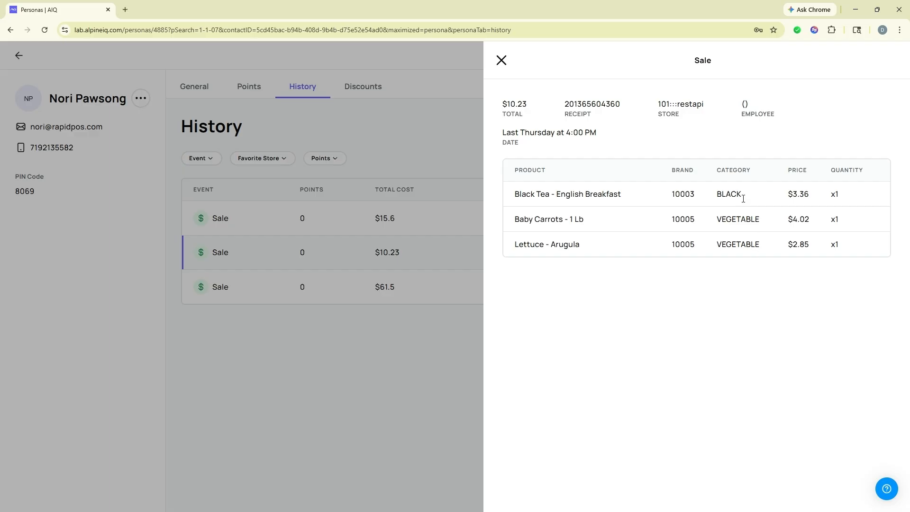
left_click(200, 297)
left_click(212, 292)
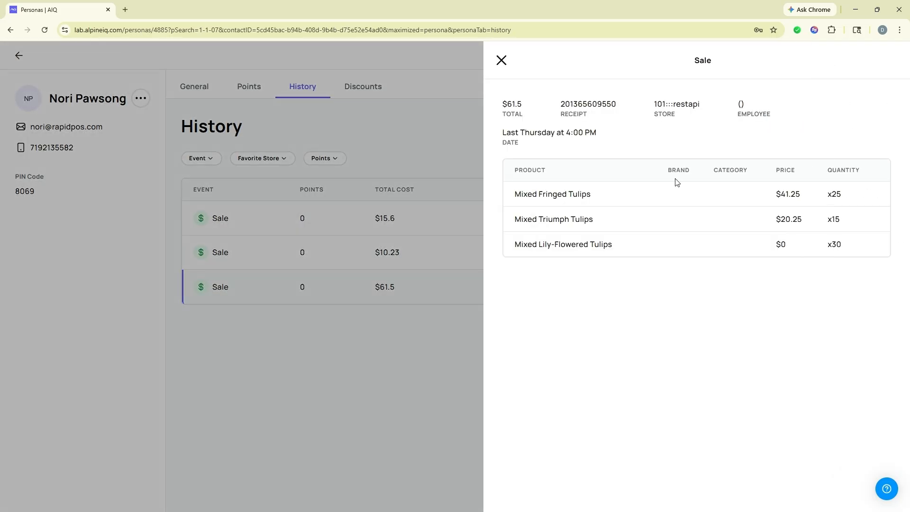
left_click(501, 60)
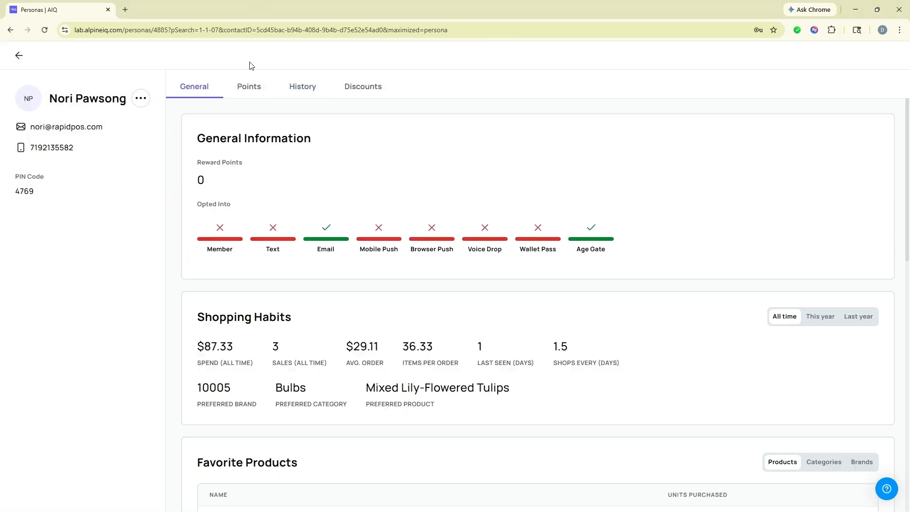
- Search the personas for the next customer number and open that customer's persona
left_click(19, 56)
left_click(747, 93)
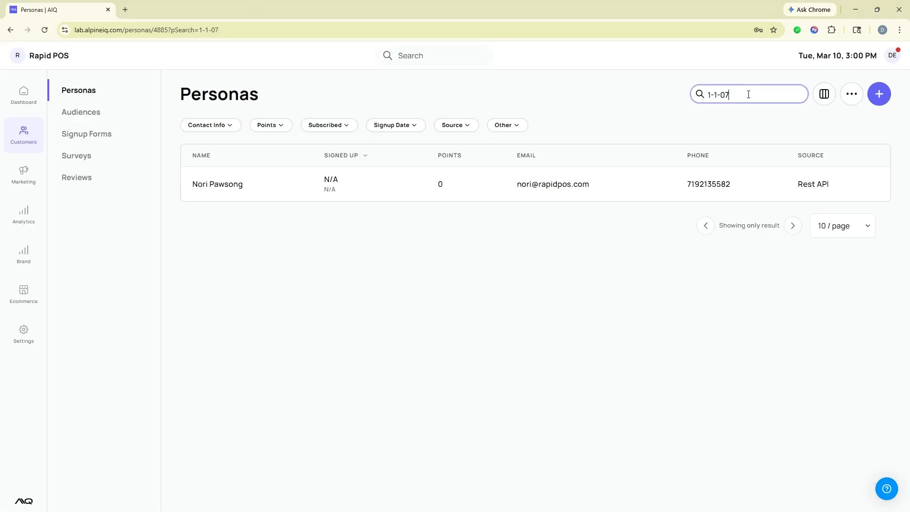
key("BackSpace")
type("9")
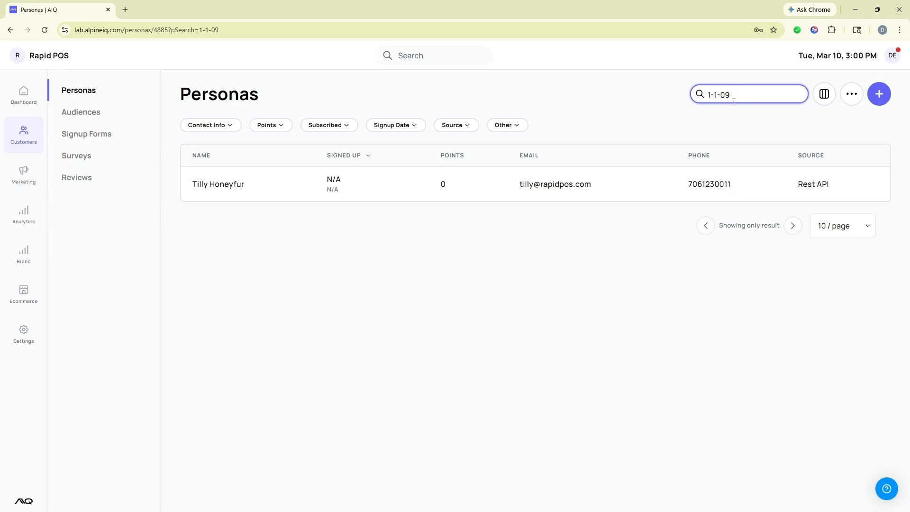
left_click(240, 185)
- Move the Counterpoint customer record window aside and show the persona's sales History
left_click_drag(404, 154, 555, 150)
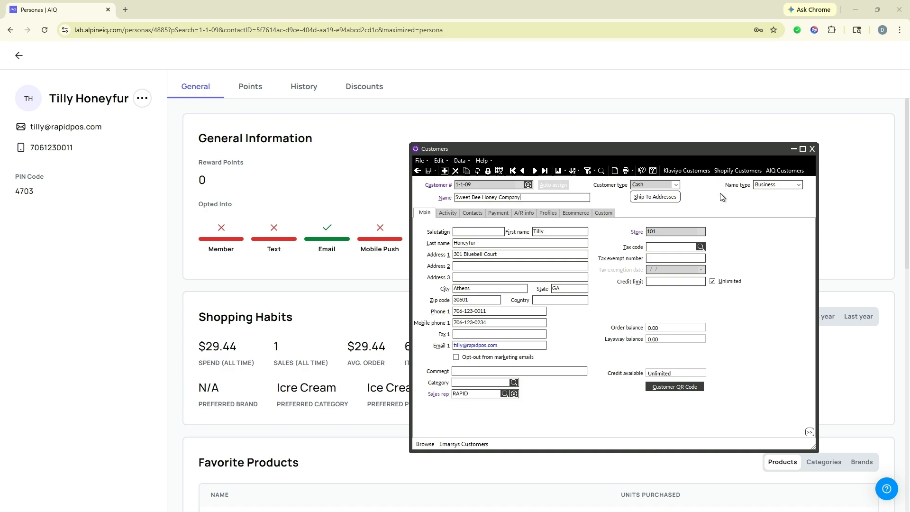
left_click_drag(598, 148, 218, 160)
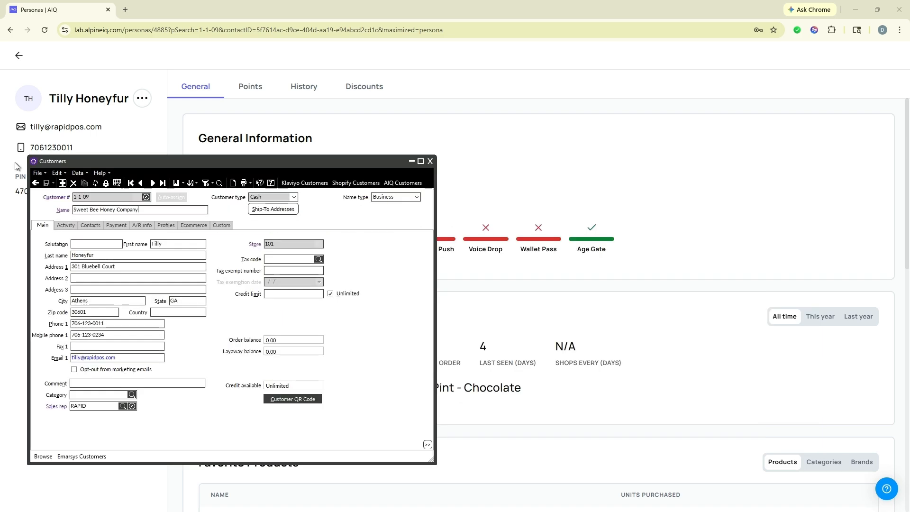
left_click(14, 166)
left_click(304, 89)
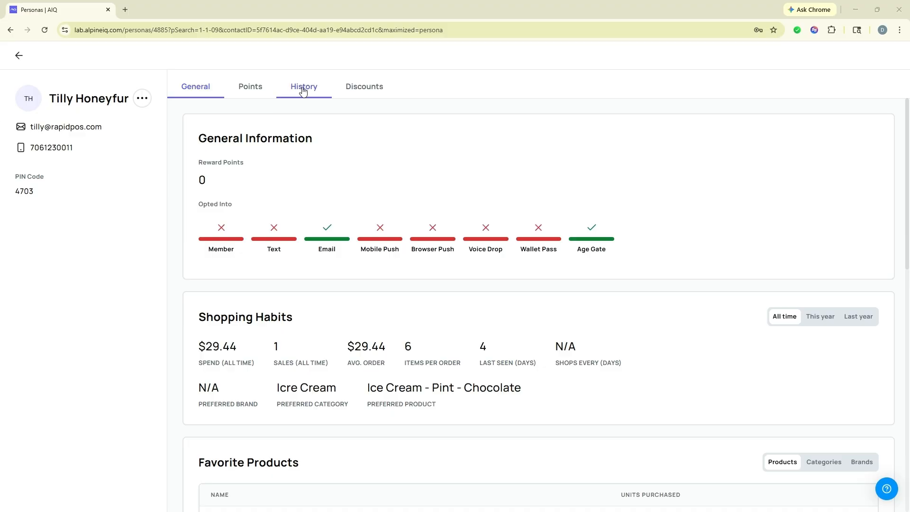
- Compare the $29.44 sale with the matching Counterpoint ticket's Lines / Total: Ice Cream x5, Raspberry Jam x1
left_click(221, 219)
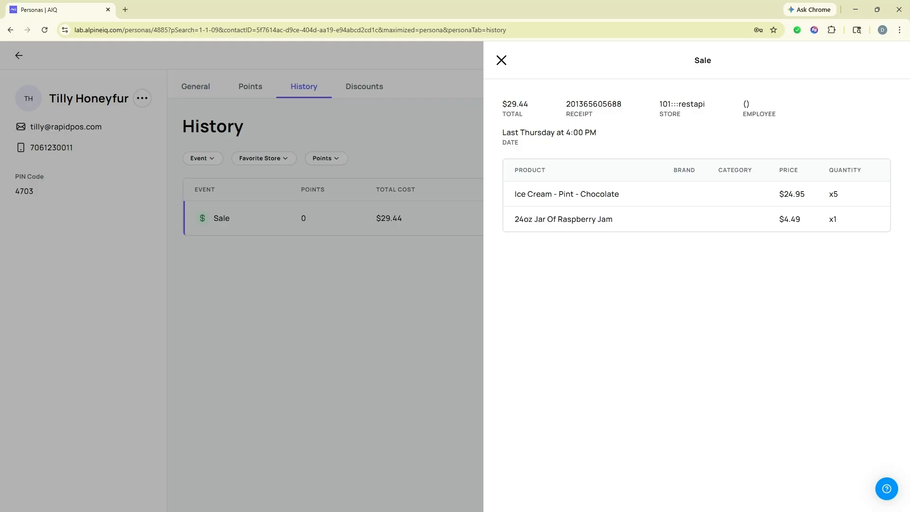
key("alt+Tab")
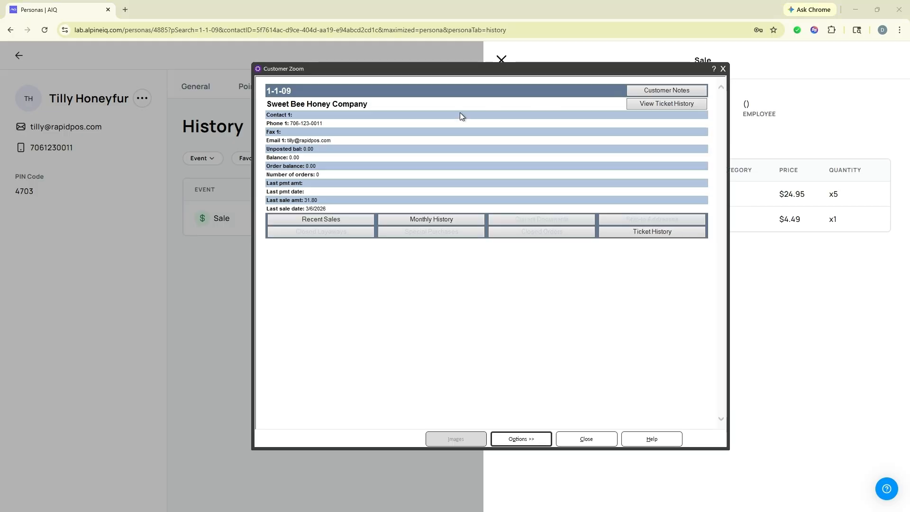
left_click(652, 232)
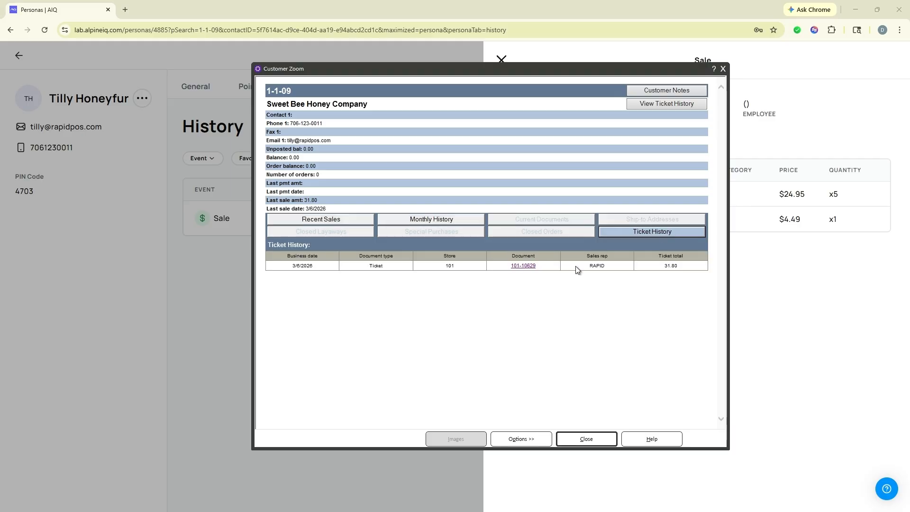
left_click(525, 266)
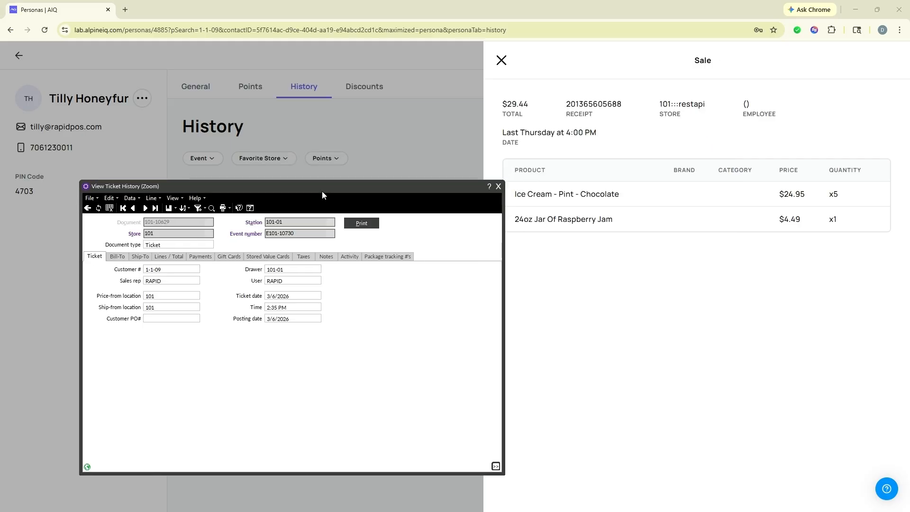
left_click_drag(323, 191, 305, 191)
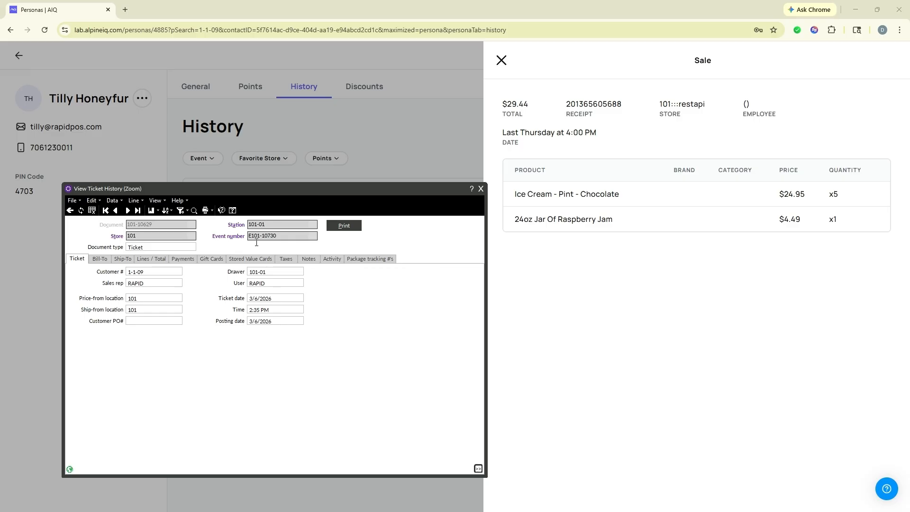
left_click(155, 259)
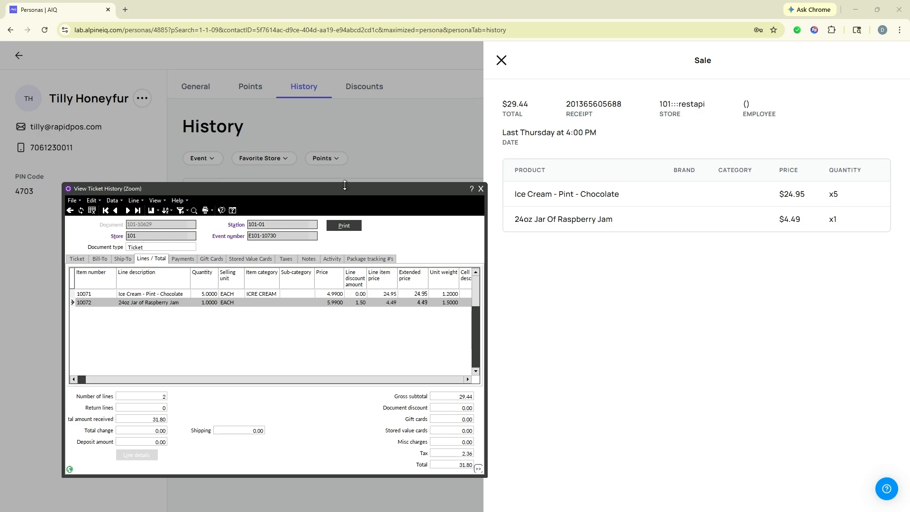
left_click_drag(347, 191, 0, 182)
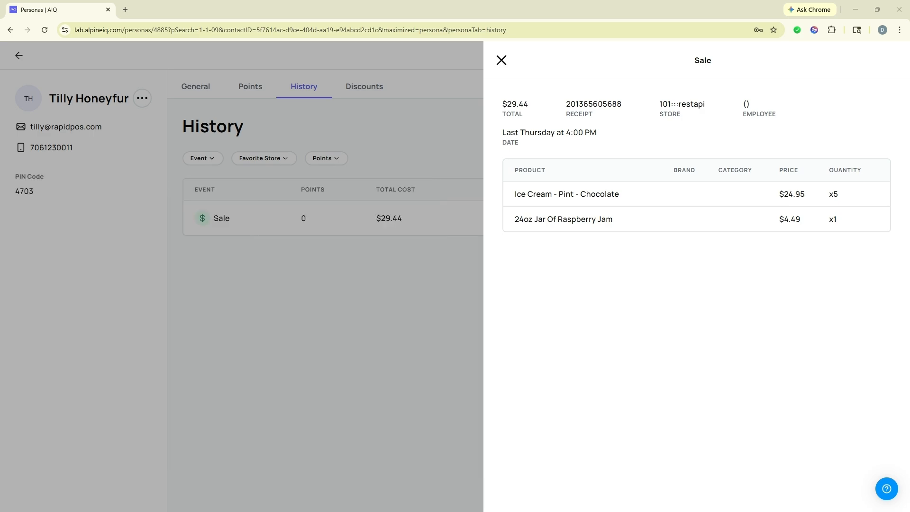
- Close the sale panel and open the persona for the next customer number
left_click(500, 63)
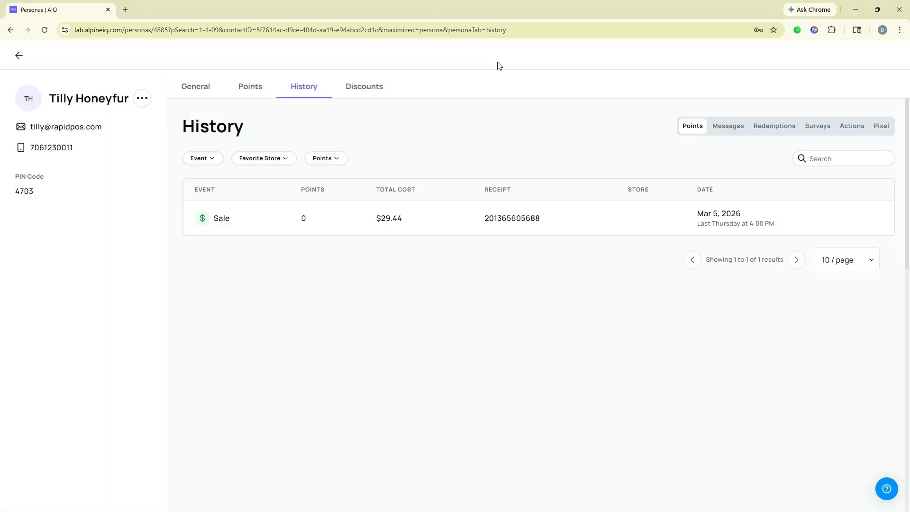
left_click(17, 56)
left_click(757, 97)
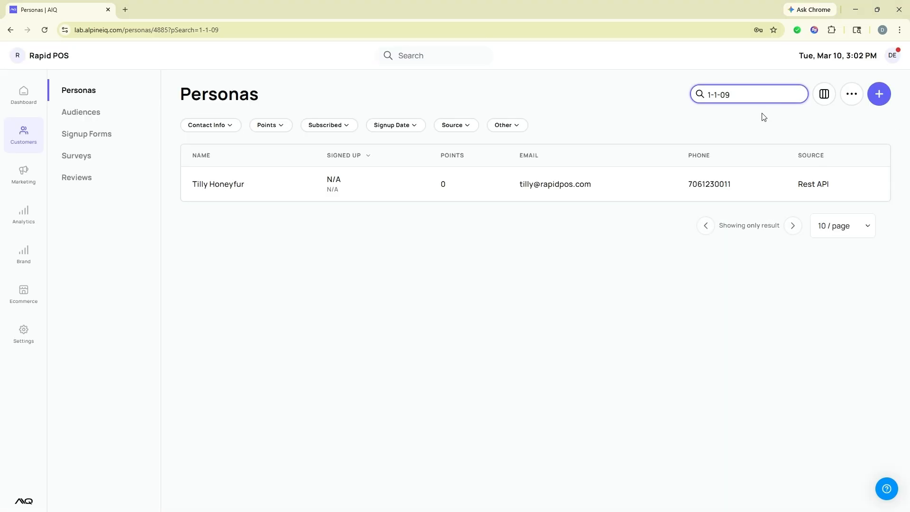
key("BackSpace")
key("BackSpace")
type("10")
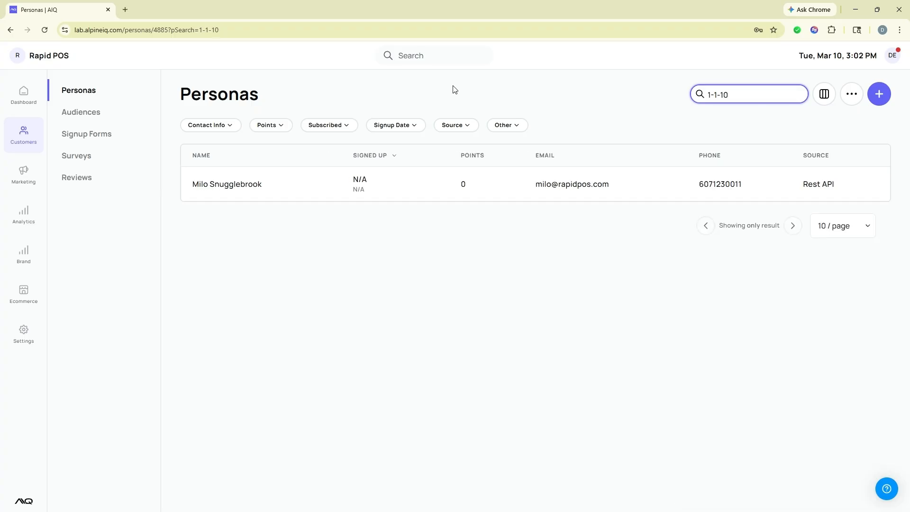
left_click(234, 184)
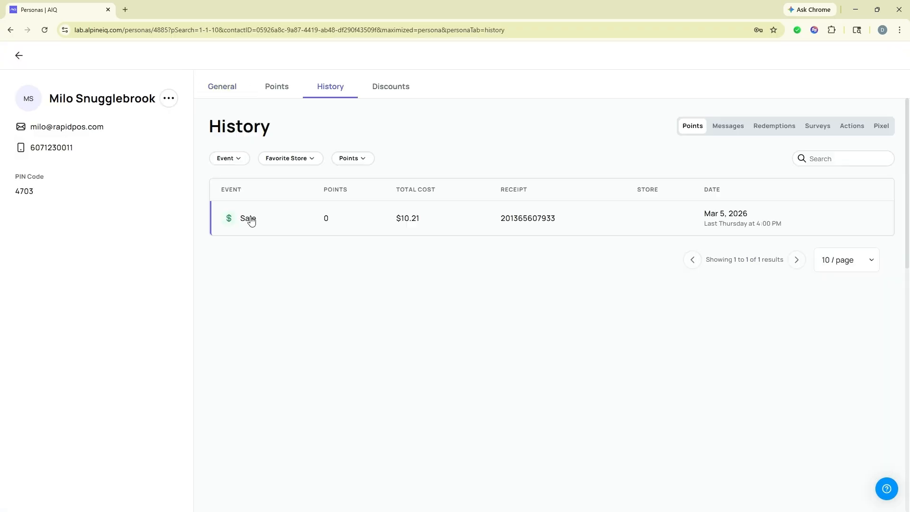
- Compare the $10.21 sale detail with the matching Counterpoint ticket's Lines / Total
left_click(251, 228)
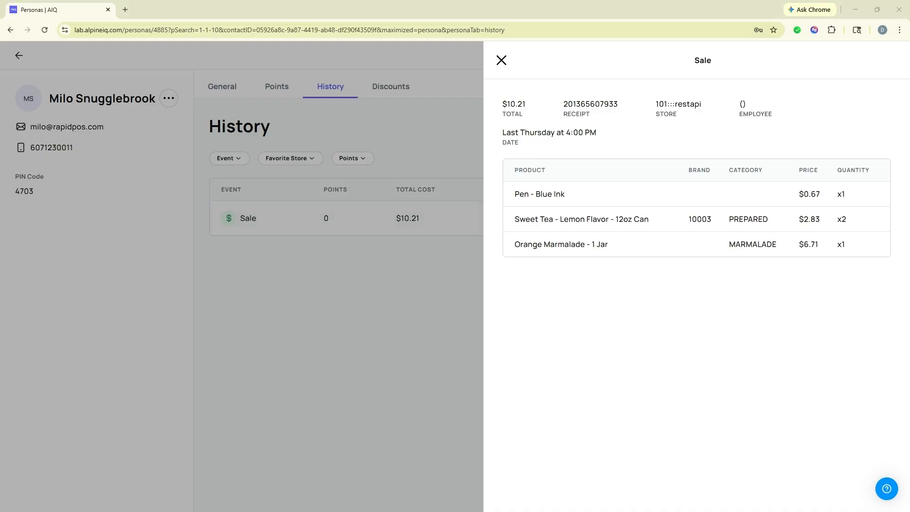
left_click_drag(0, 174, 379, 166)
left_click_drag(385, 170, 347, 182)
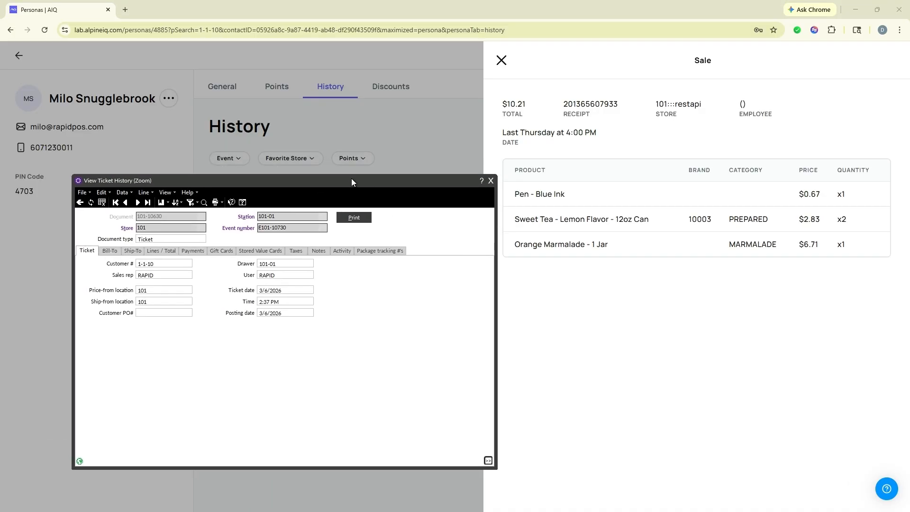
left_click(161, 251)
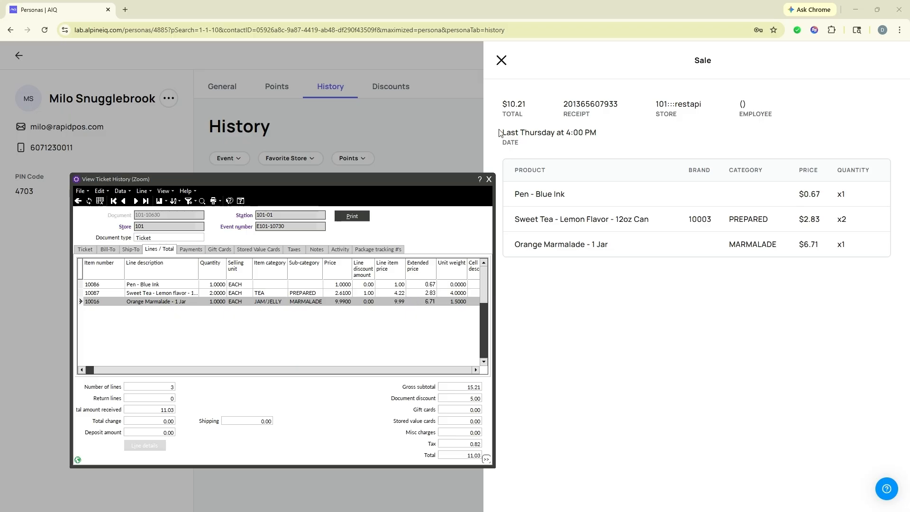
mouse_move(513, 108)
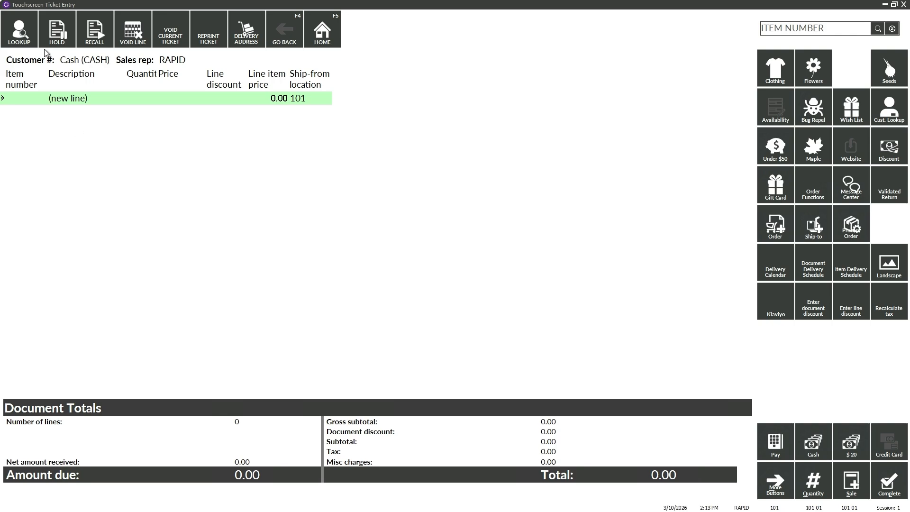
- Start a new customer record and enter the customer's first and last name, street address, city and state
left_click(32, 38)
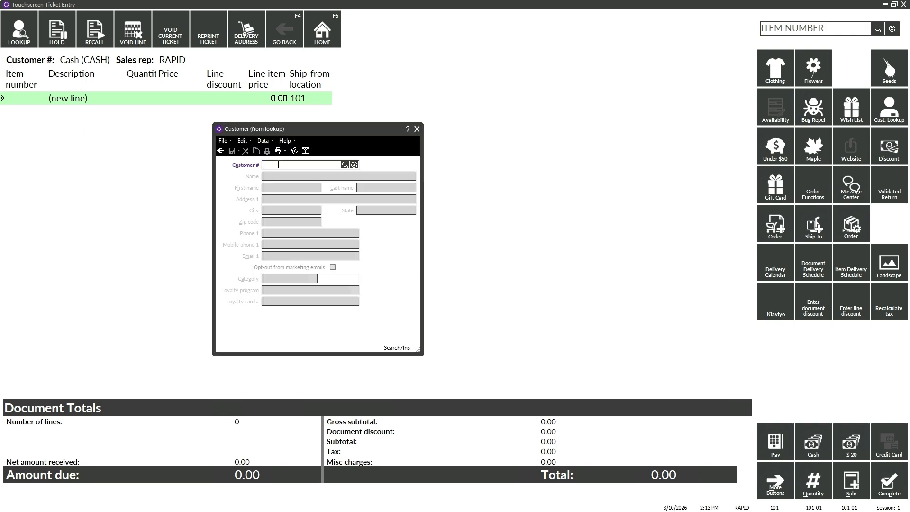
type("1-1-14")
key("Tab")
key("Tab")
key("Tab")
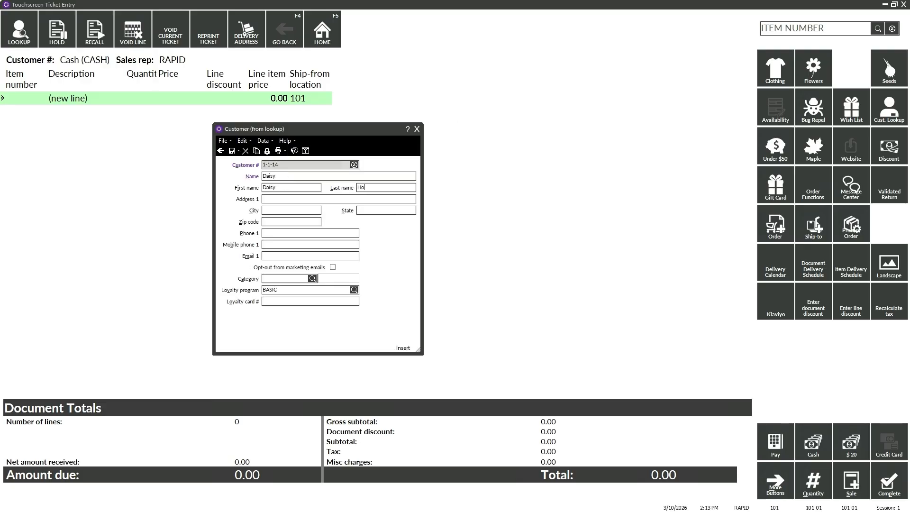
key("Tab")
key("Tab")
type("Charleston")
type("SC")
- Enter the customer's zip code, e-mail and phone number, then save the record
key("Tab")
type("29401")
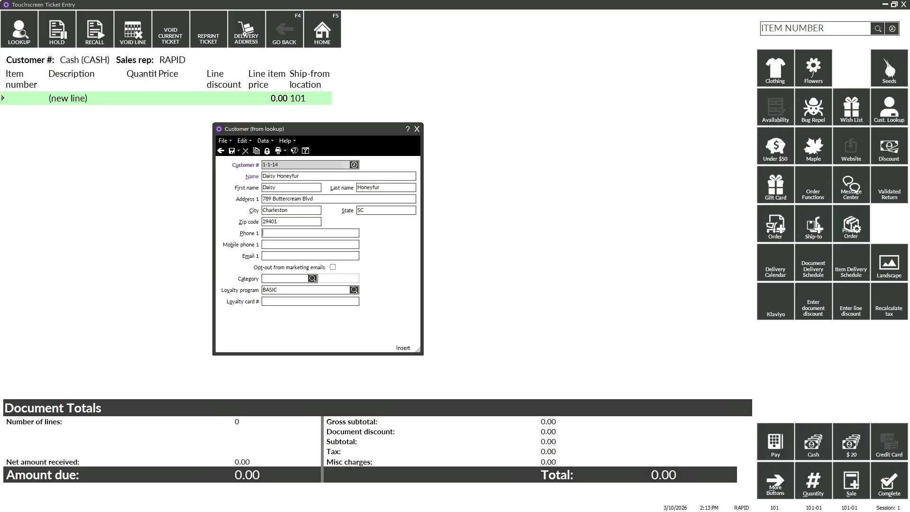
left_click(269, 232)
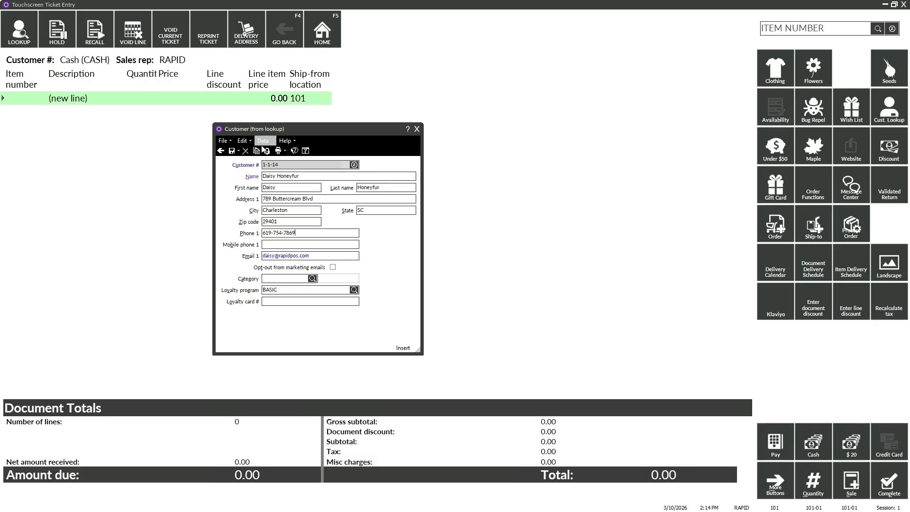
left_click(231, 151)
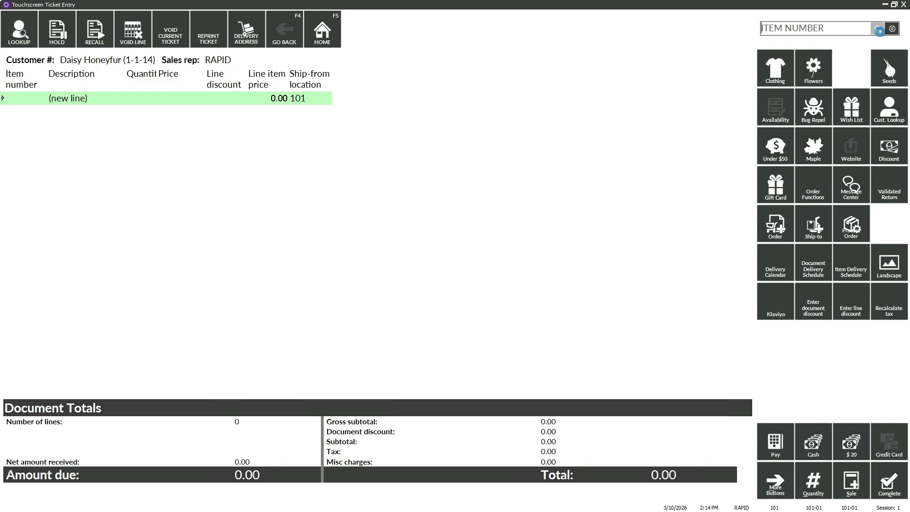
- Sell one item 1-2-06 for 0.54 cash, dismiss the receipt prompt, and exit ticket entry
left_click(877, 29)
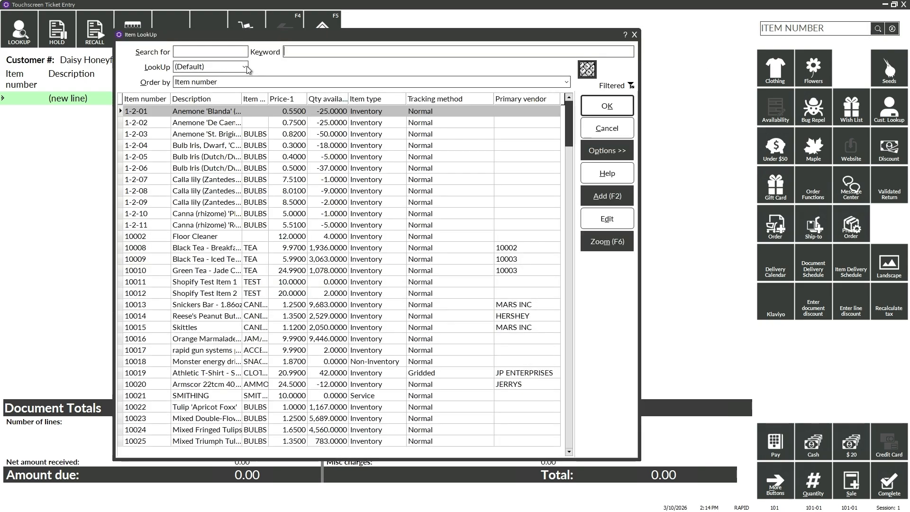
left_click(191, 168)
left_click(596, 114)
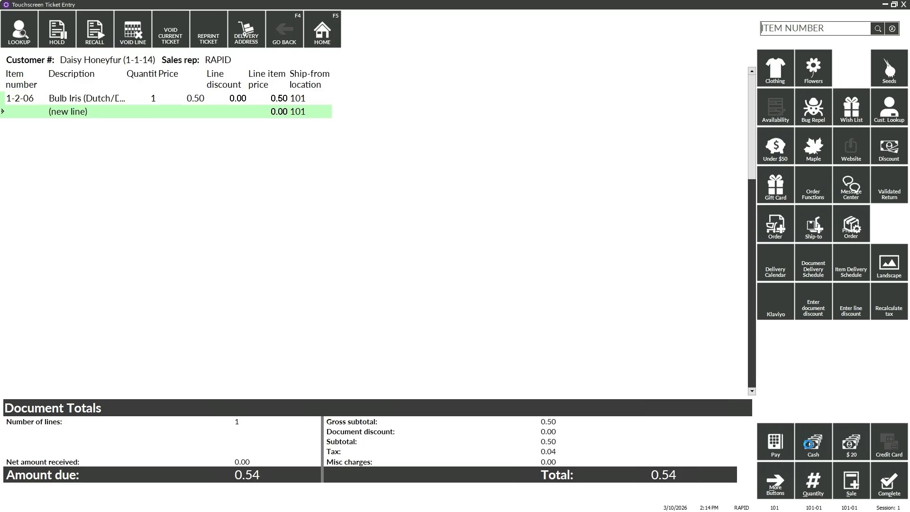
left_click(810, 445)
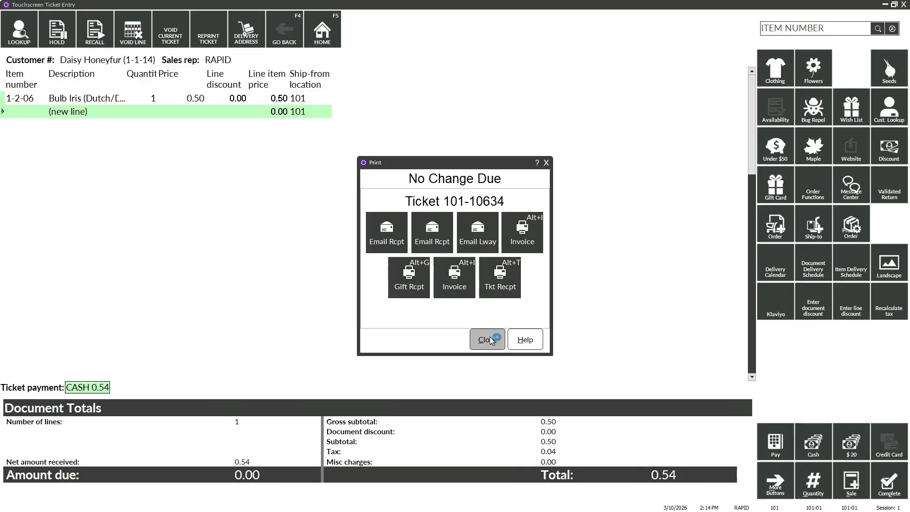
left_click(490, 339)
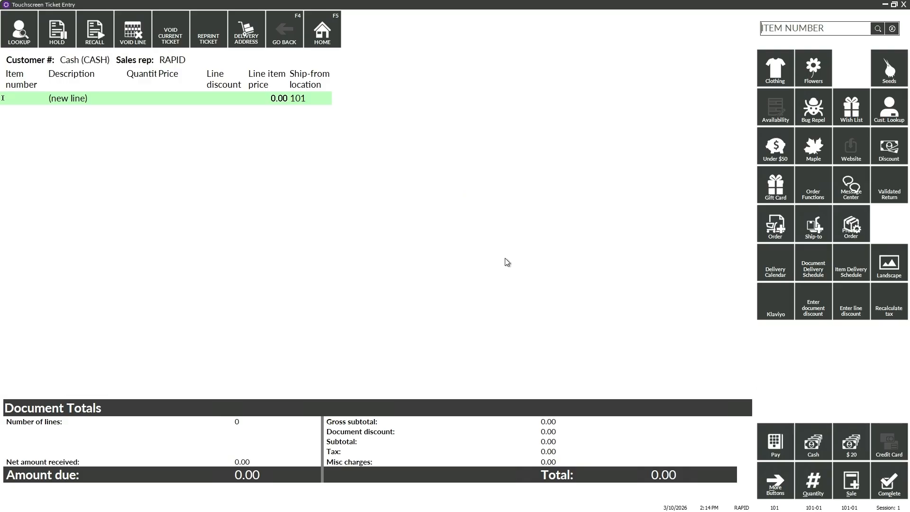
left_click(903, 5)
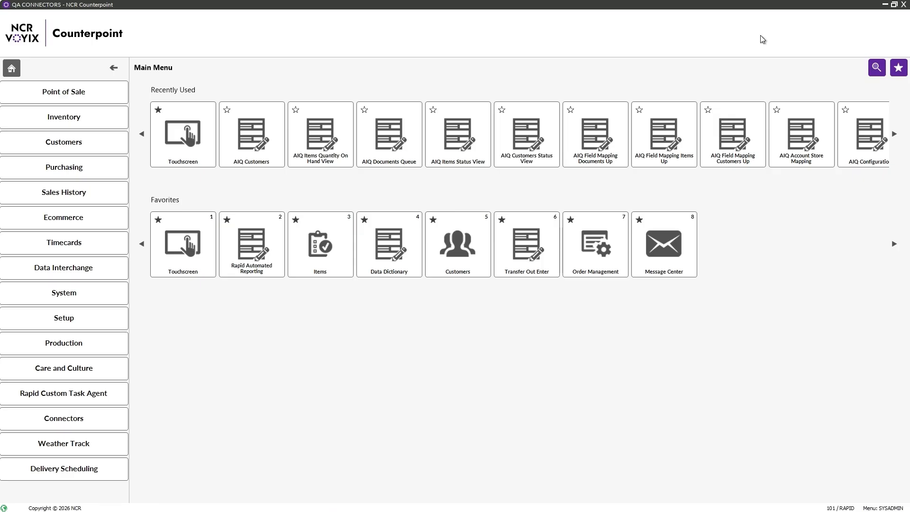
- Load the new customer's record in Customers by its number and open its AIQ sync record
left_click(443, 261)
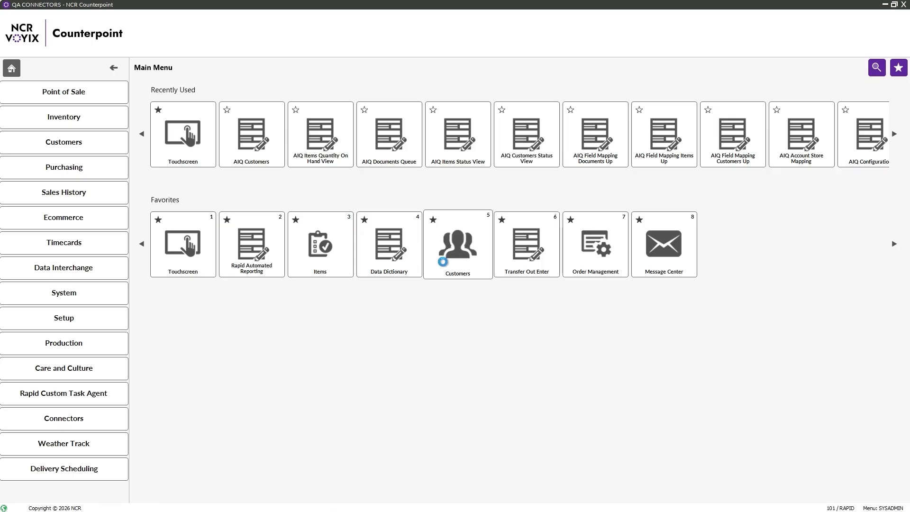
left_click(301, 149)
type("1-1-")
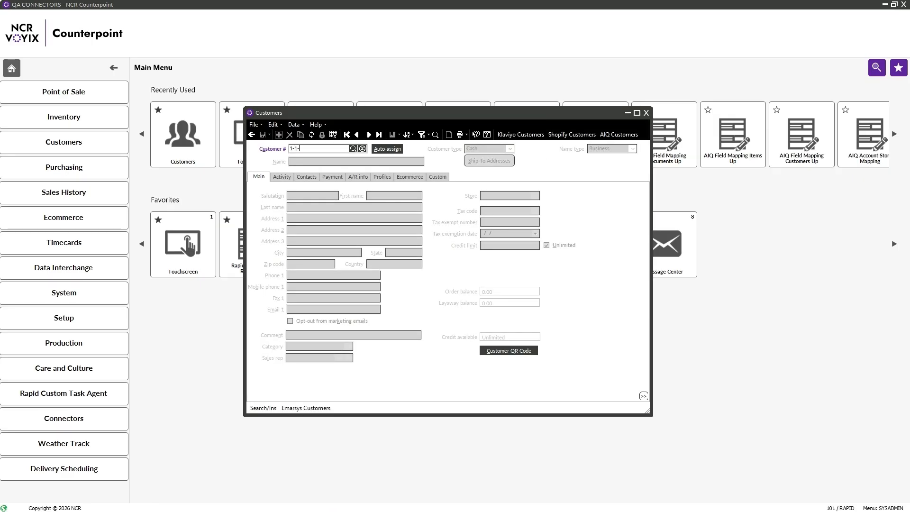
type("14")
key("Return")
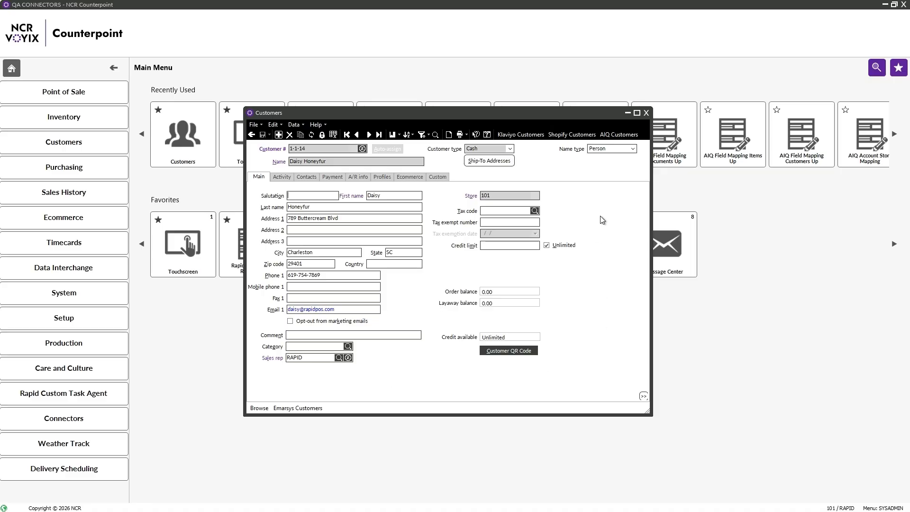
left_click(618, 135)
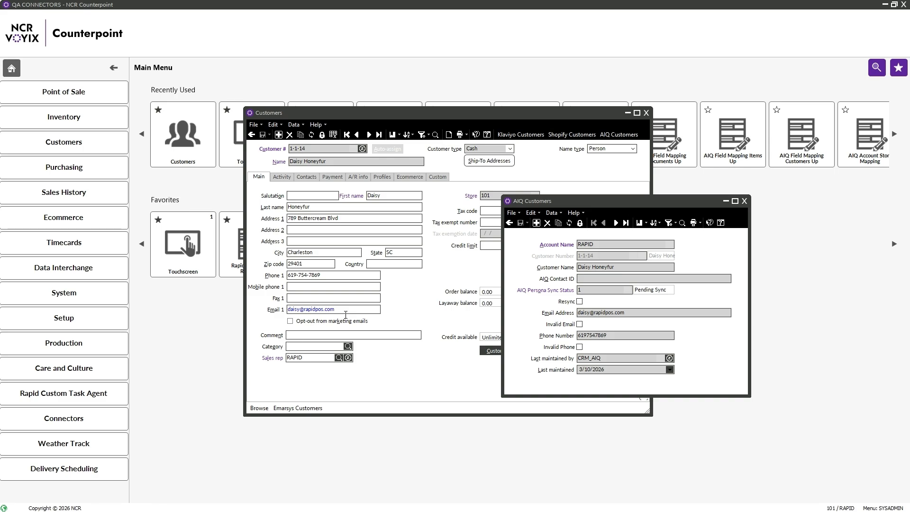
- Check the customer's Contacts tab, return to Main, and bring the AIQ customer record forward
left_click(306, 178)
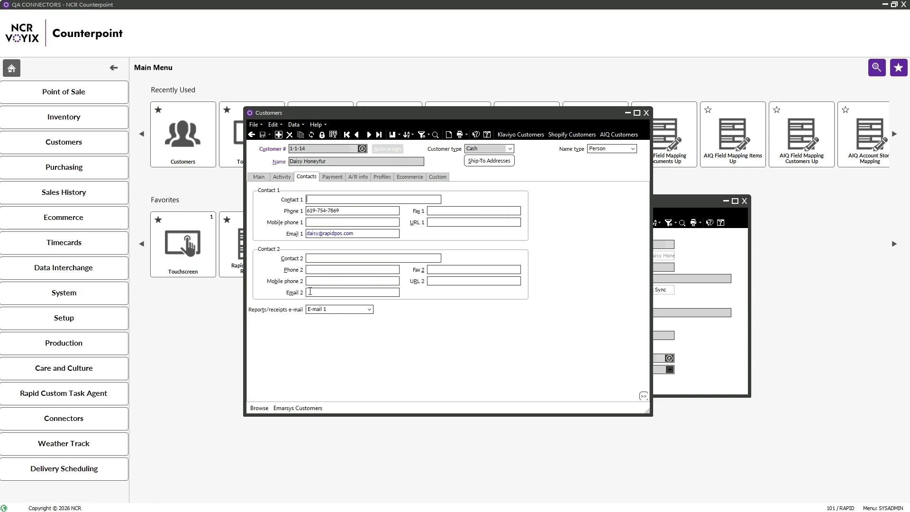
left_click(266, 177)
left_click(710, 260)
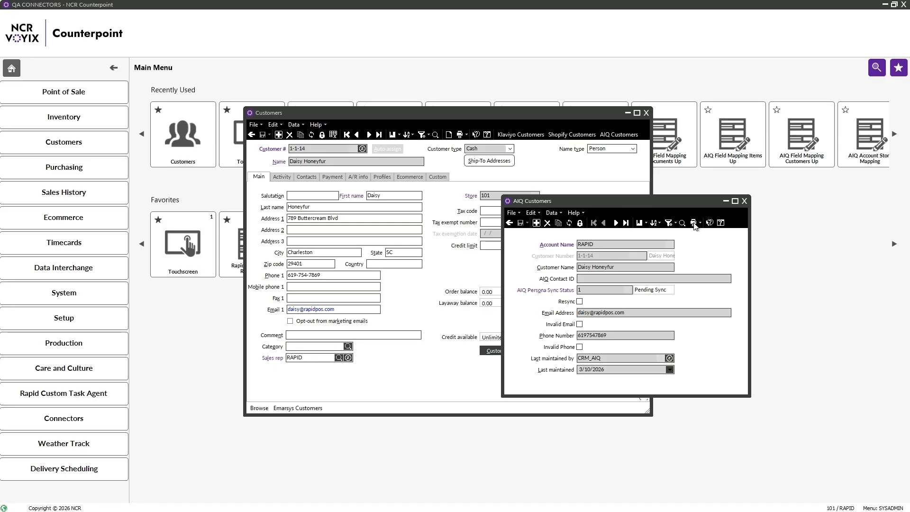
- Close the AIQ Customers and Customers windows and show the Connectors menu
left_click(745, 202)
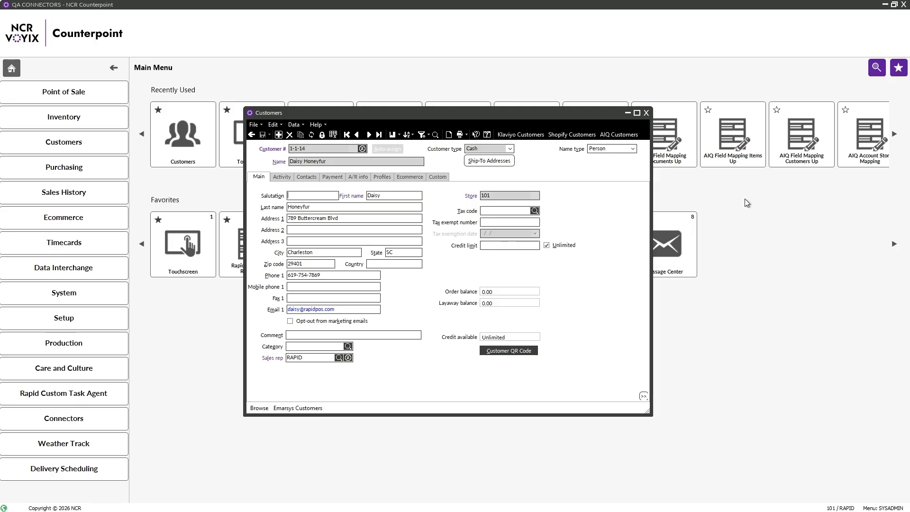
left_click(646, 112)
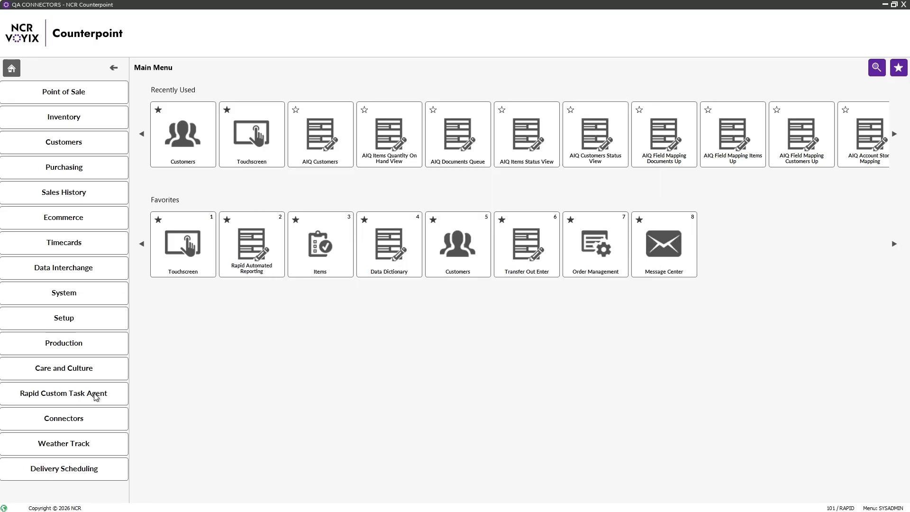
left_click(84, 423)
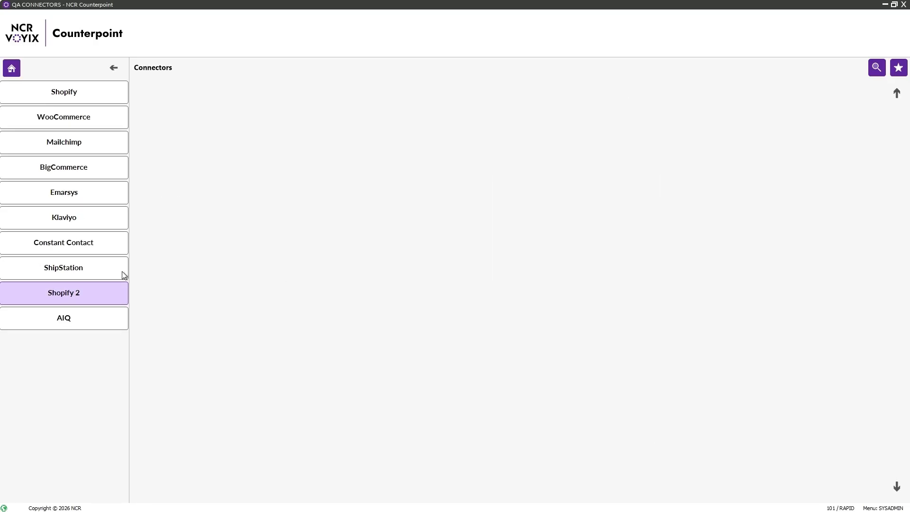
- Open AIQ Configuration from AIQ > AIQ Overall Config and Tools, showing Workgroup 254 and CRM_AIQ
left_click(92, 318)
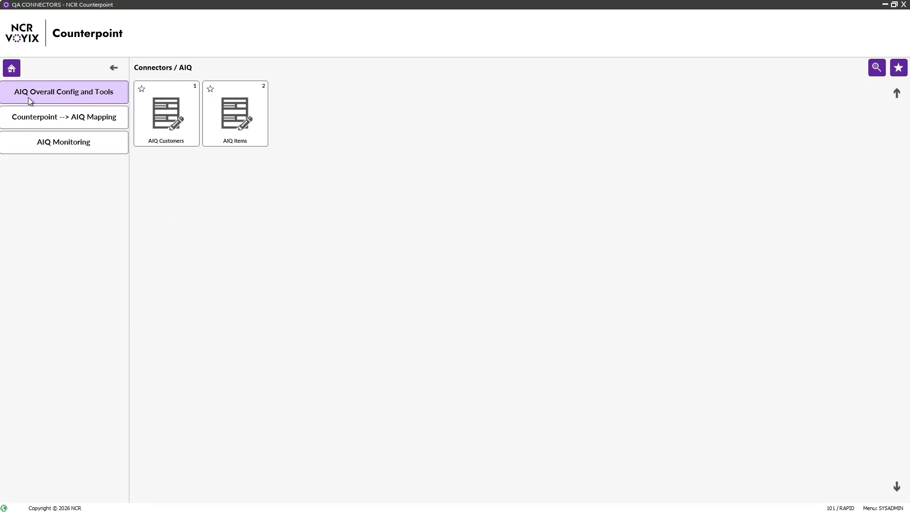
left_click(43, 96)
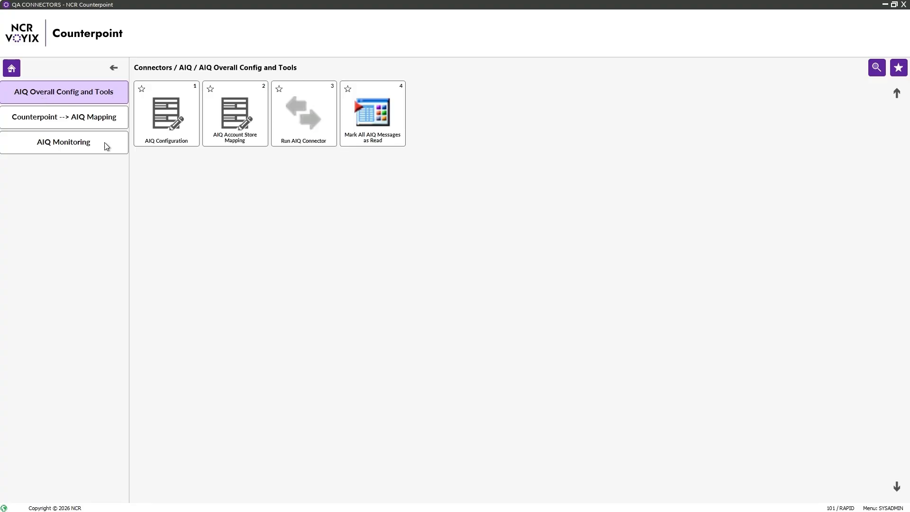
left_click(162, 118)
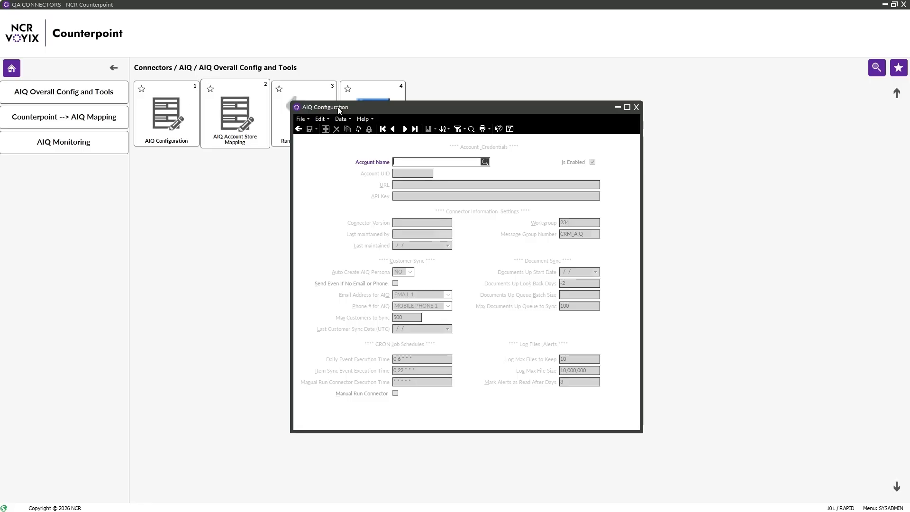
- Load the AIQ account configuration record with Next, review it, then close the form
left_click(405, 130)
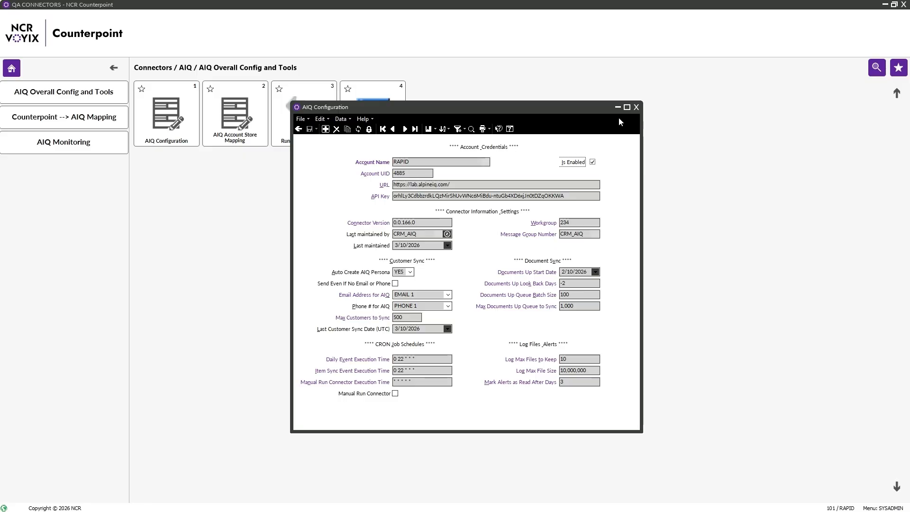
left_click(636, 107)
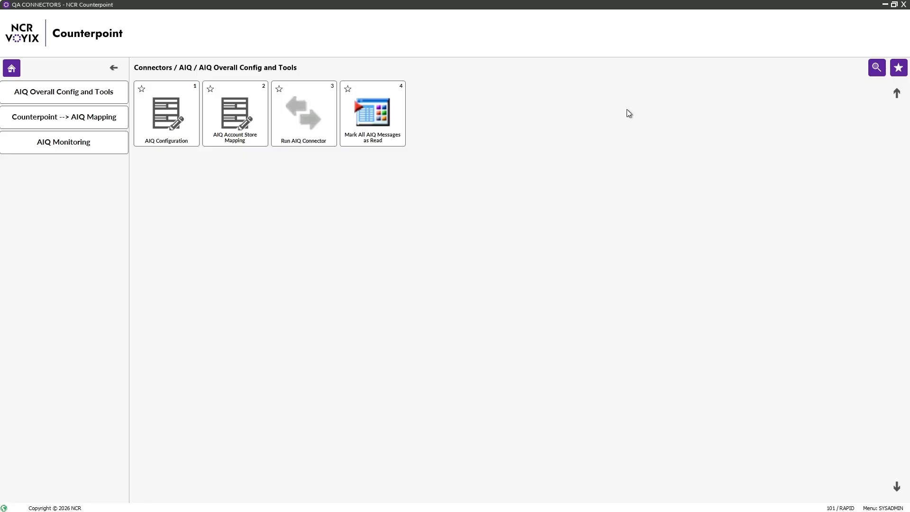
- Page through the AIQ Account Store Mapping records, close them, and return to Connectors / AIQ
left_click(241, 113)
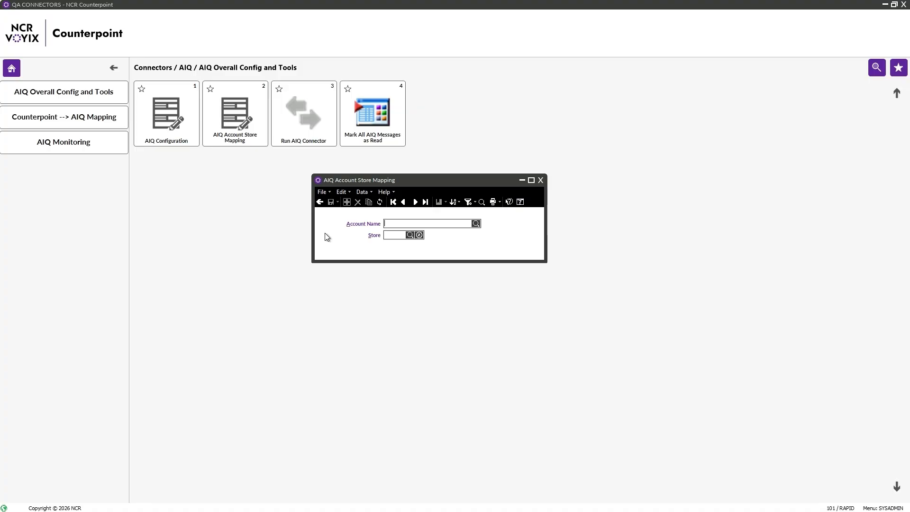
left_click(416, 203)
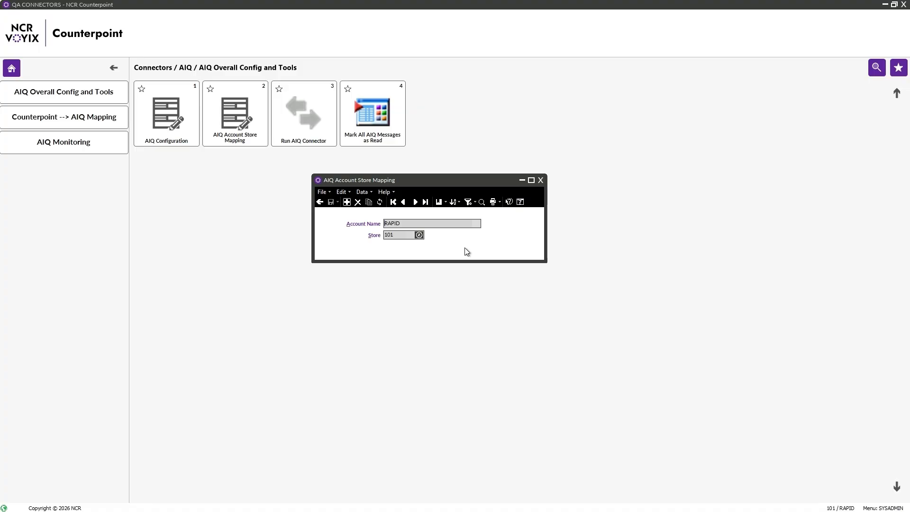
left_click(416, 204)
left_click(540, 180)
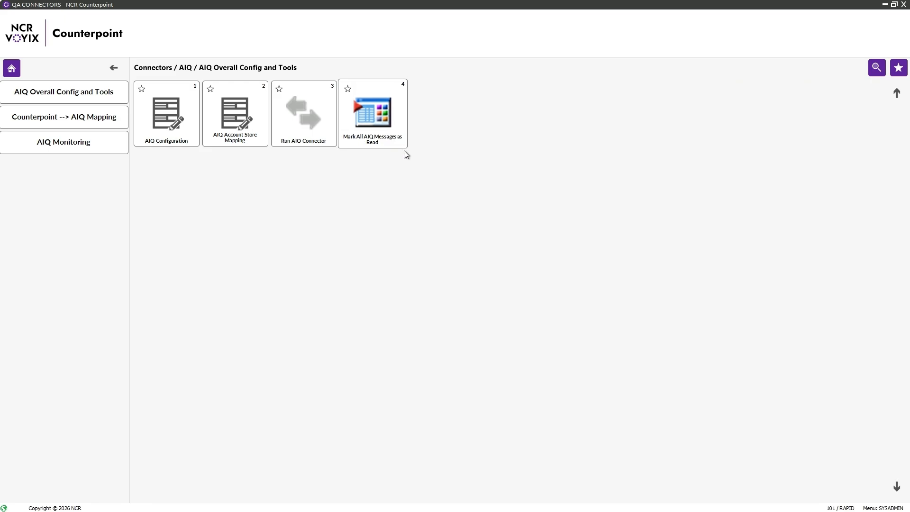
left_click(114, 69)
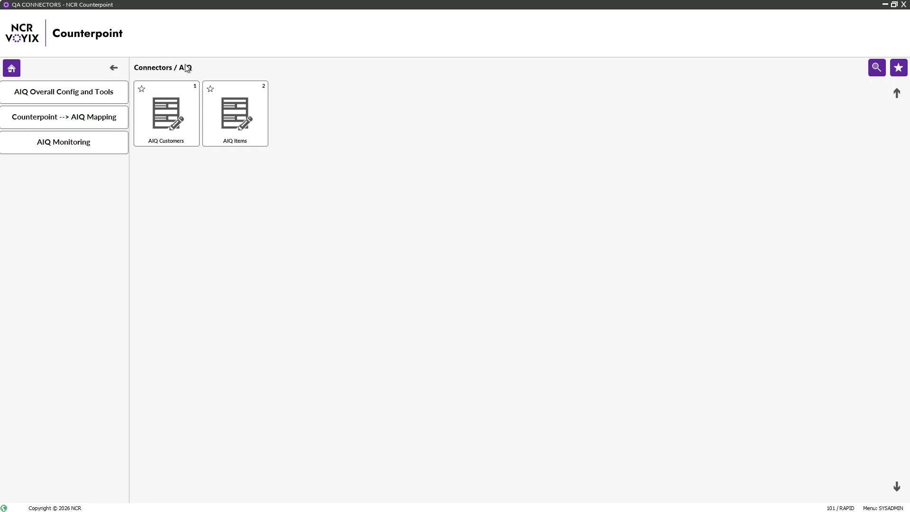
- Open AIQ Customers, step forward to Synched customer 1-1-04, and switch to Table view
left_click(169, 115)
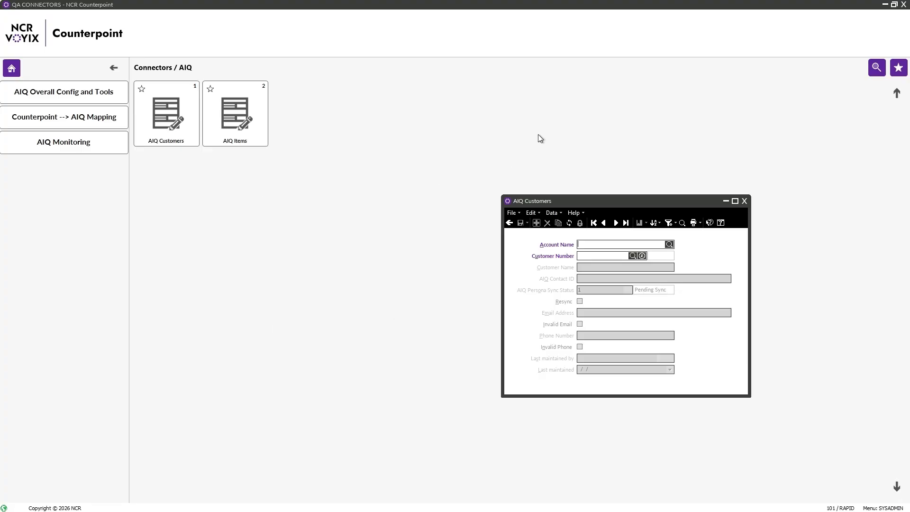
left_click_drag(601, 201, 385, 164)
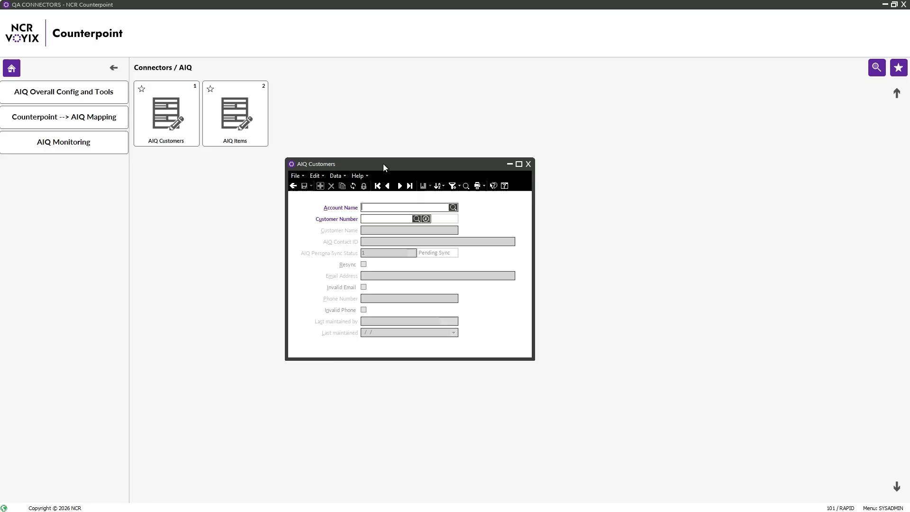
left_click(397, 186)
left_click(397, 186)
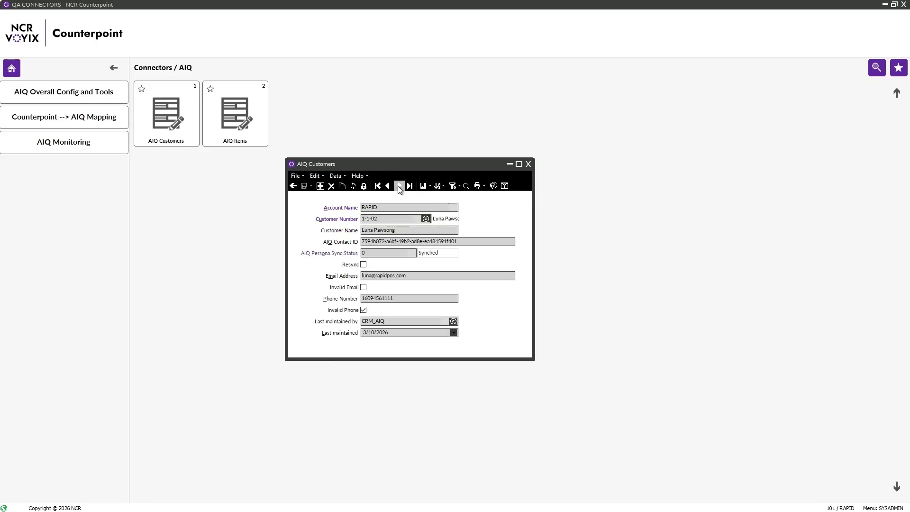
left_click(397, 186)
left_click(397, 186)
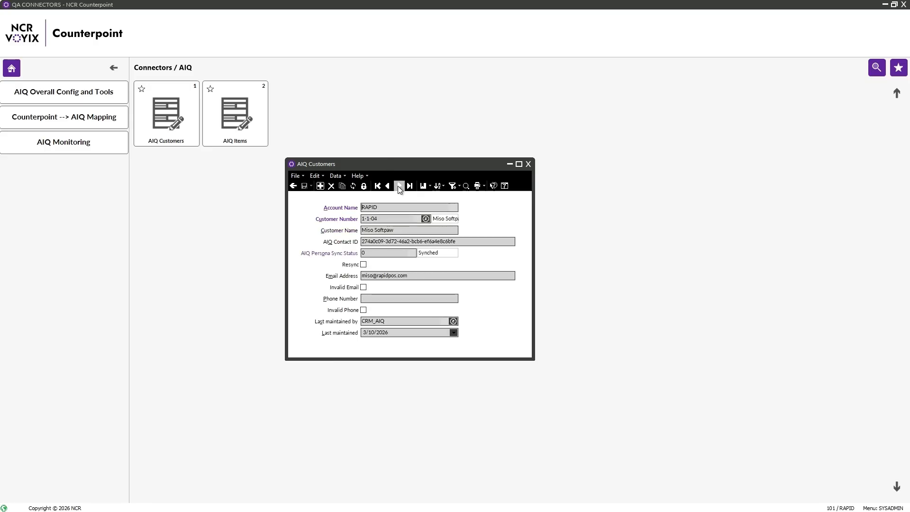
left_click(320, 176)
left_click(331, 219)
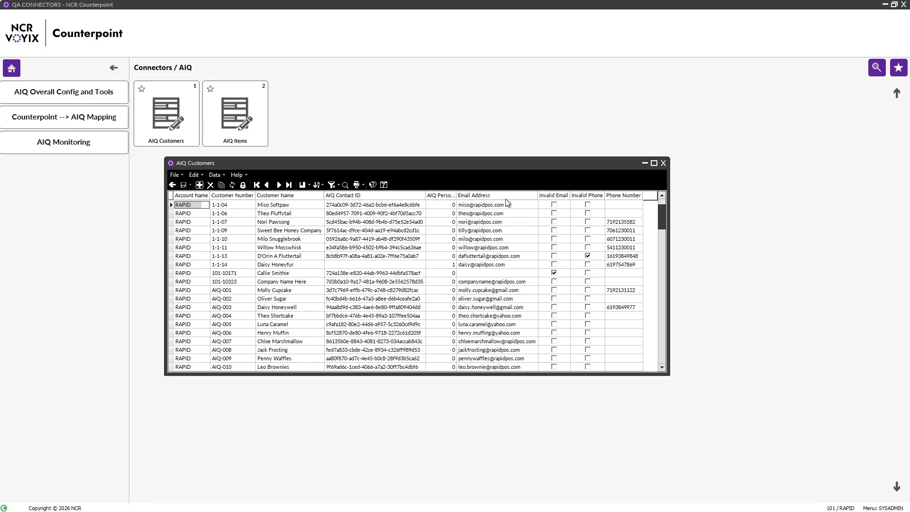
- Filter AIQ Customers by Persona Sync Status 1, revealing unsynced 1-1-14, then close and open AIQ Items
left_click_drag(501, 198, 543, 195)
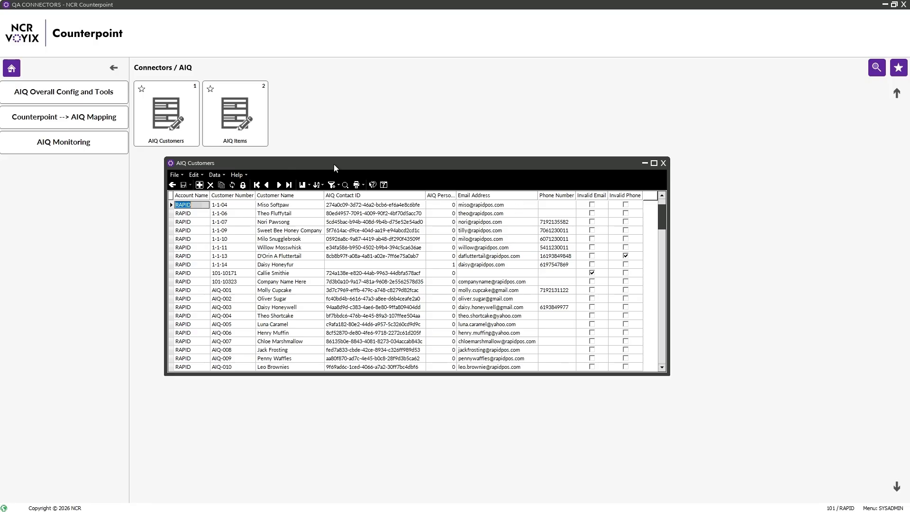
left_click(333, 185)
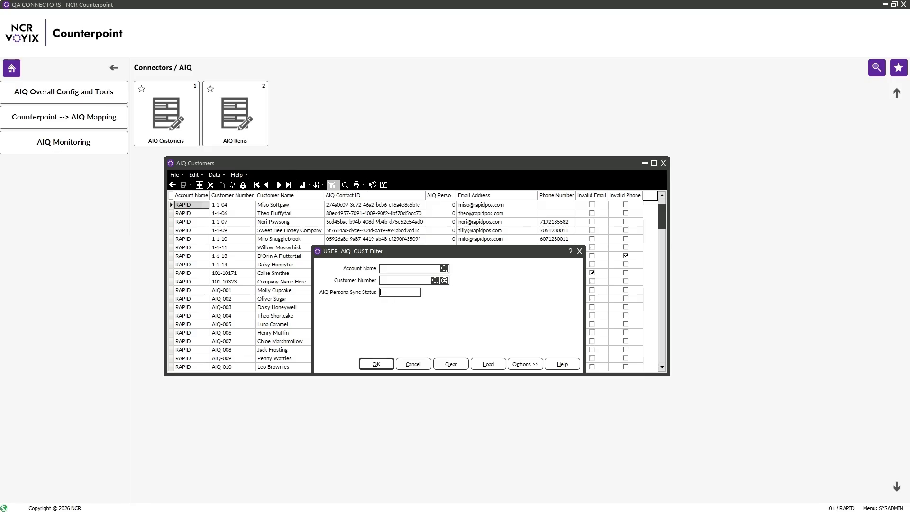
type("1")
left_click(375, 364)
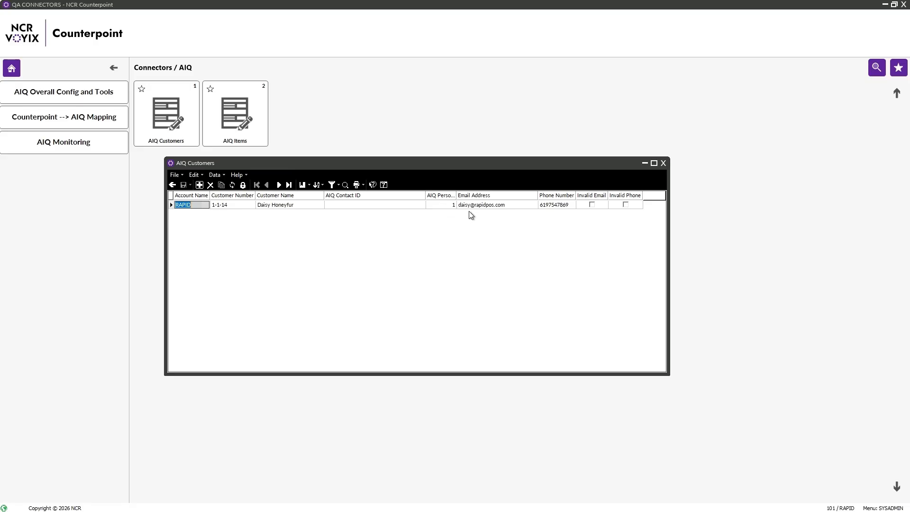
left_click(662, 163)
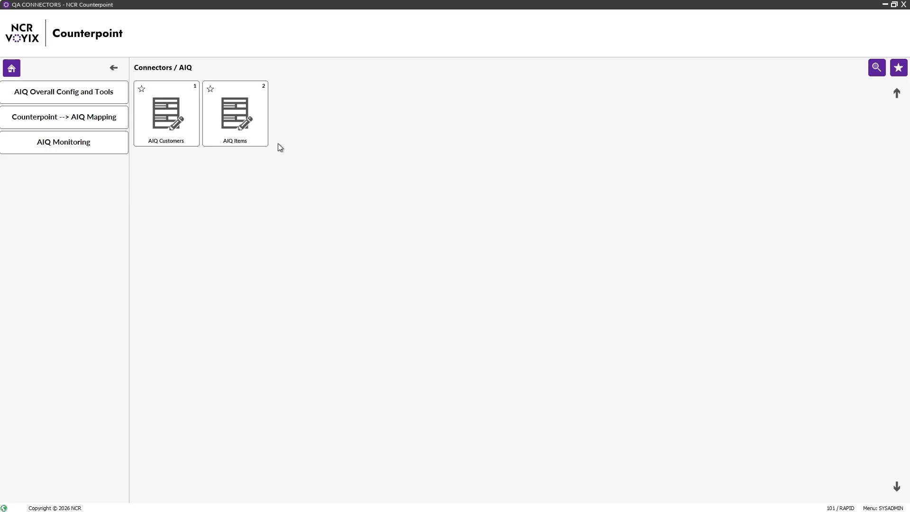
left_click(239, 121)
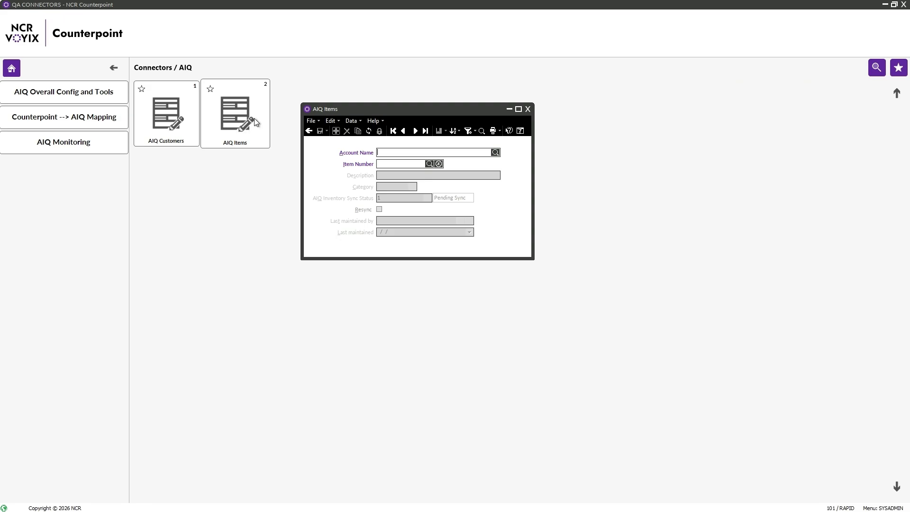
- Page through AIQ Items records 1-2-01 to 1-2-07, all Synched, then close the window
left_click(414, 131)
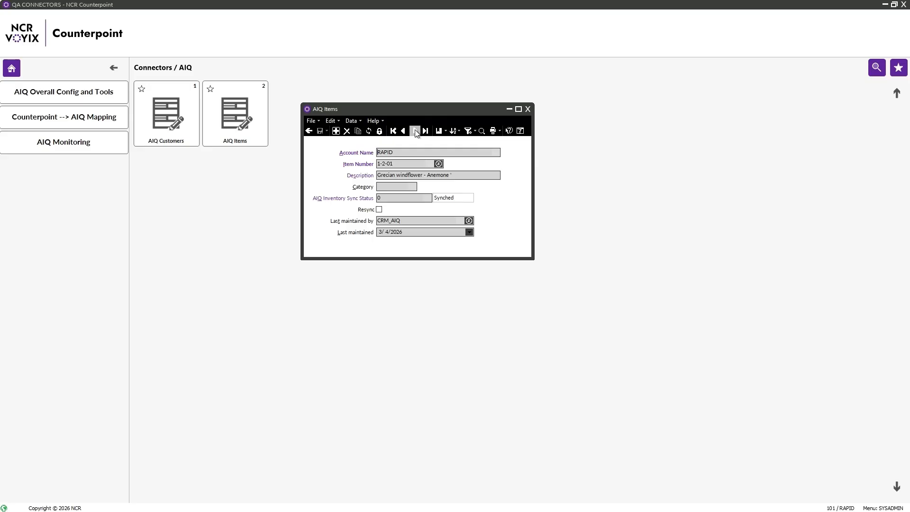
left_click(415, 131)
left_click(415, 131)
left_click(415, 131)
left_click(415, 130)
left_click(415, 131)
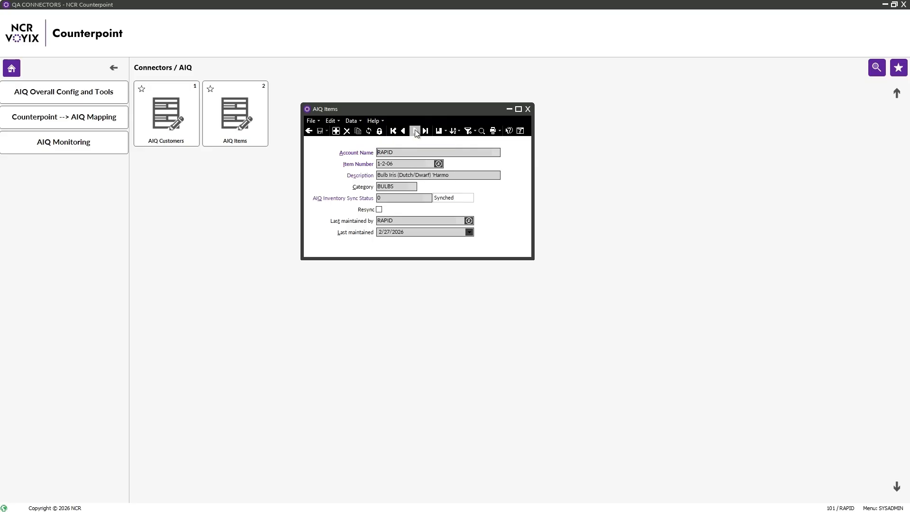
left_click(415, 131)
left_click(332, 121)
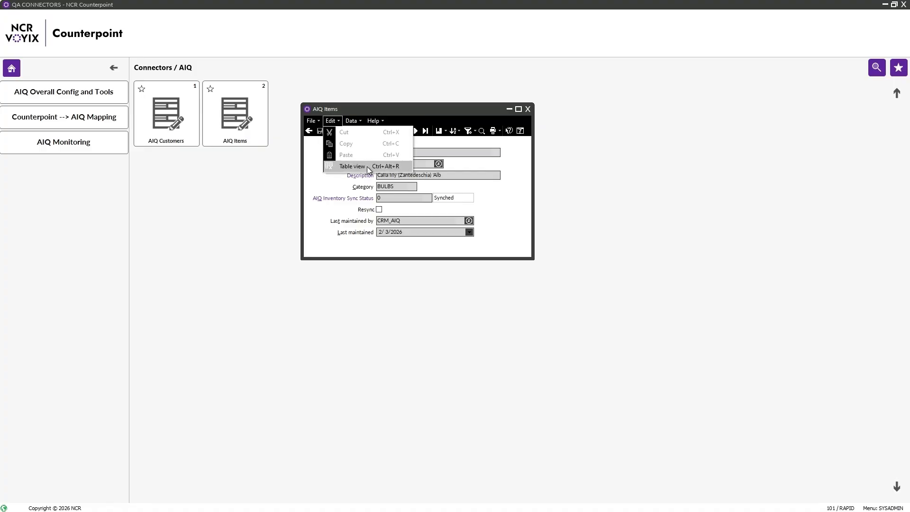
left_click(528, 108)
left_click(528, 108)
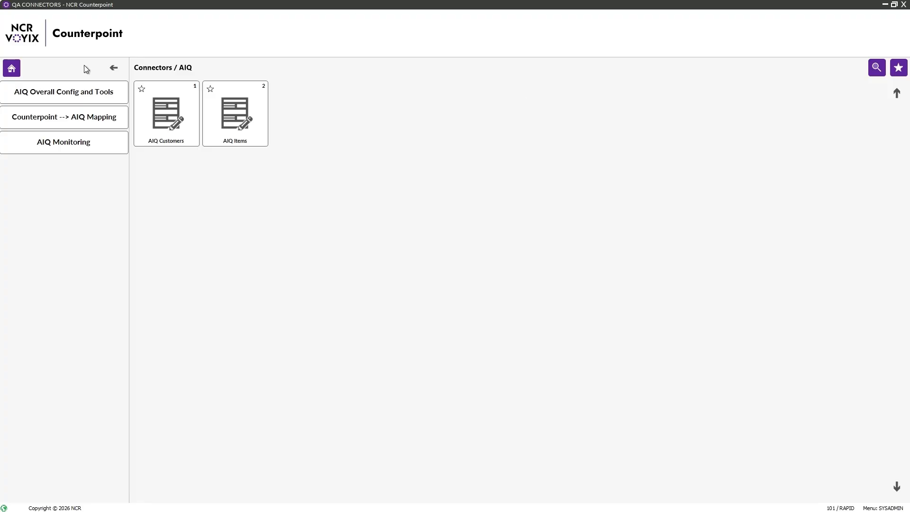
left_click(80, 92)
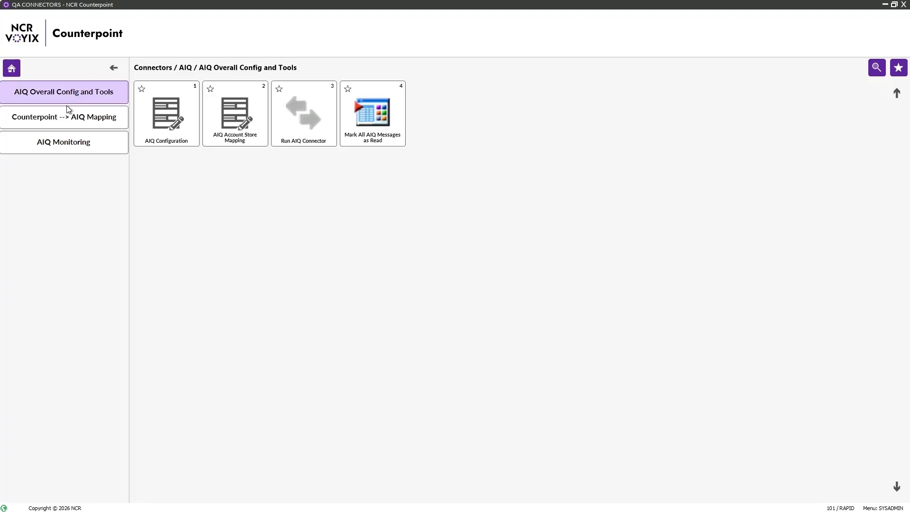
- Review Customers Up mappings in Table view with Merge Field Name widened, e.g. CUST_NO to member.pos_user
left_click(61, 123)
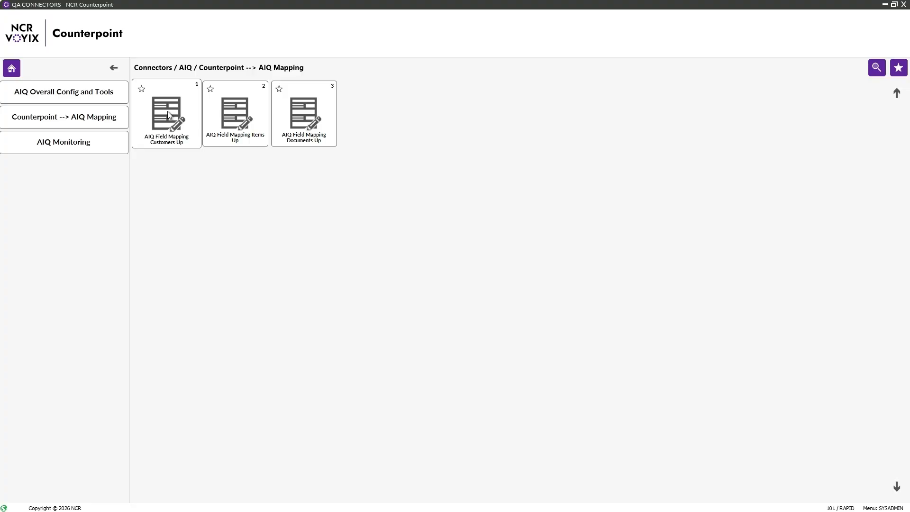
left_click(169, 125)
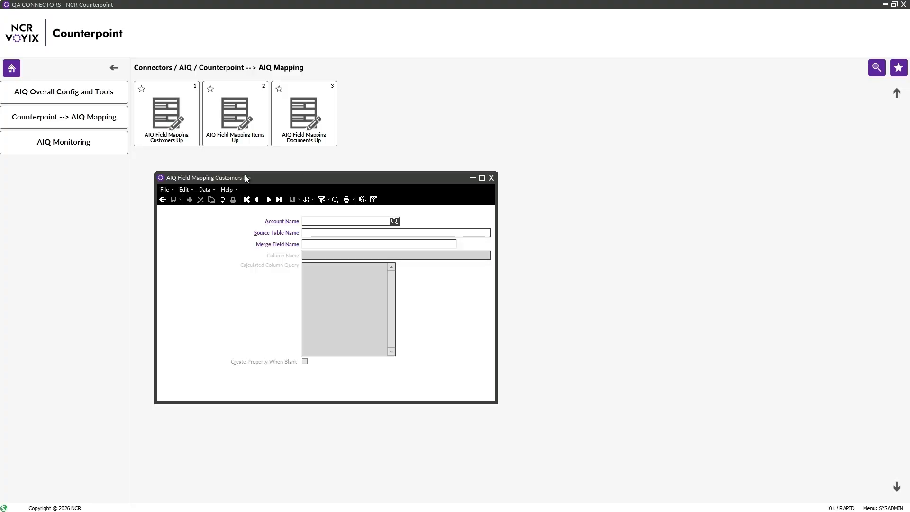
left_click(188, 190)
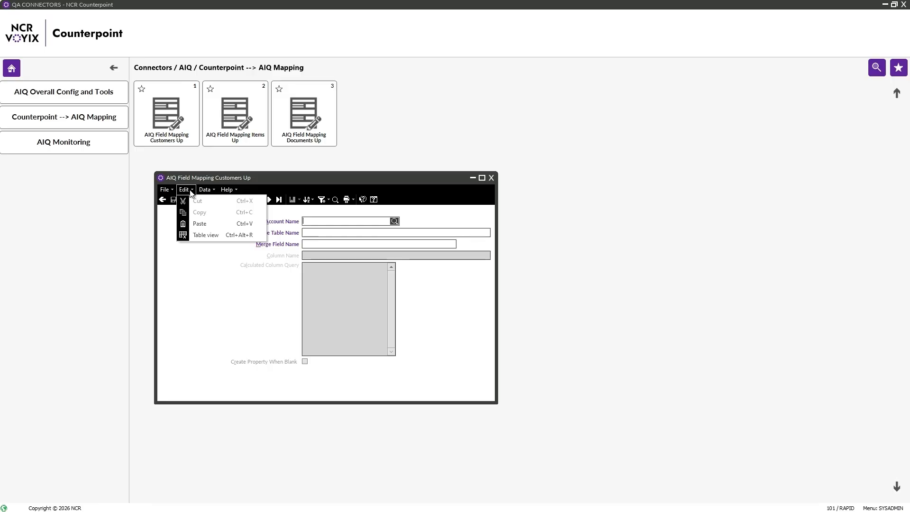
left_click(220, 234)
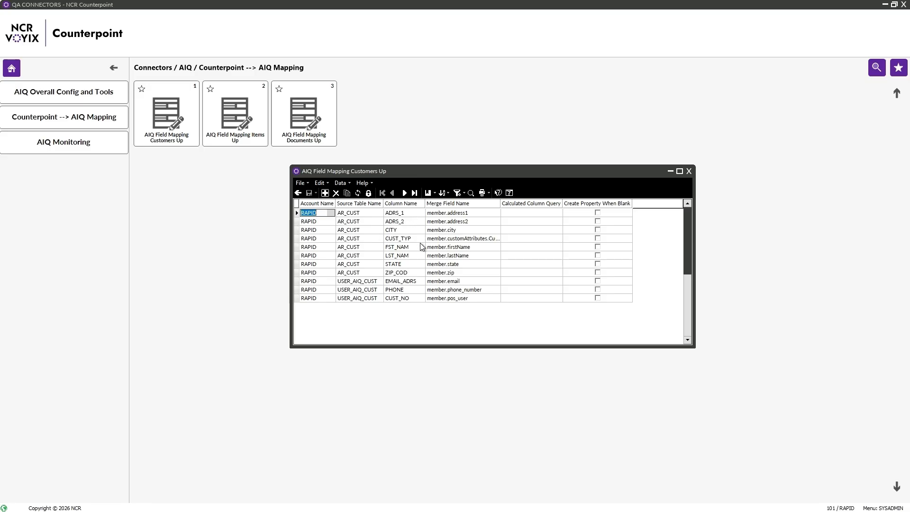
double_click(499, 203)
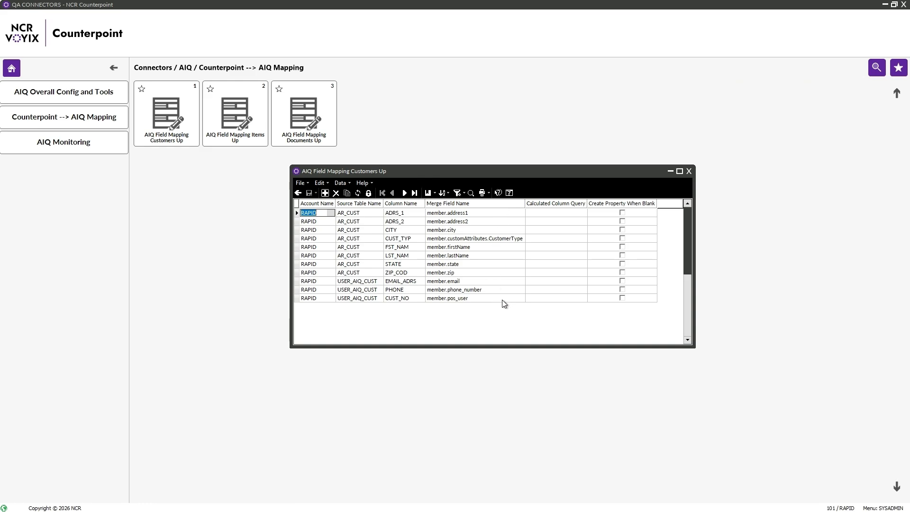
left_click(688, 171)
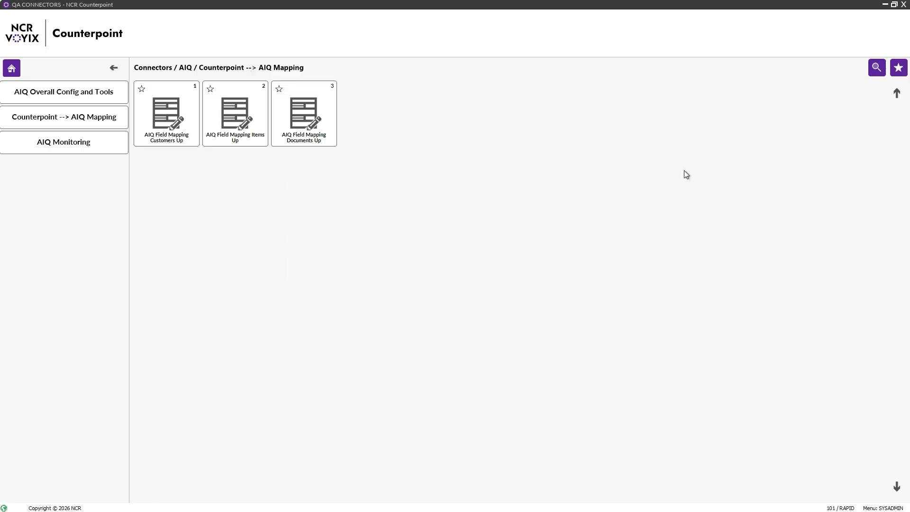
- Review the Items Up field mappings in Table view, then close them
left_click(242, 134)
left_click(187, 182)
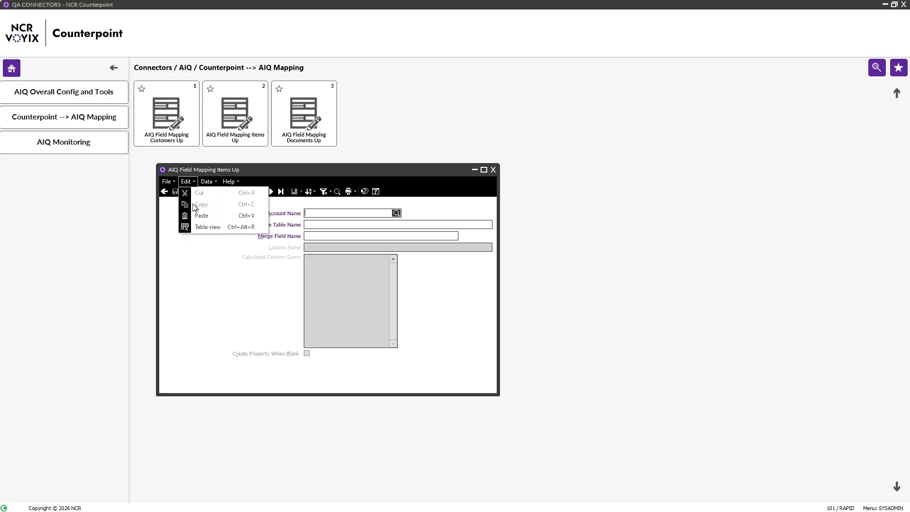
left_click(207, 226)
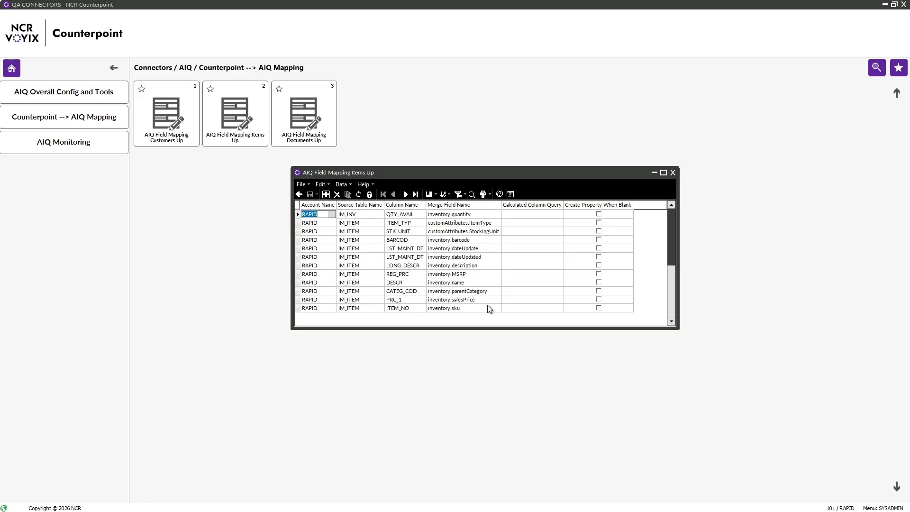
left_click(672, 172)
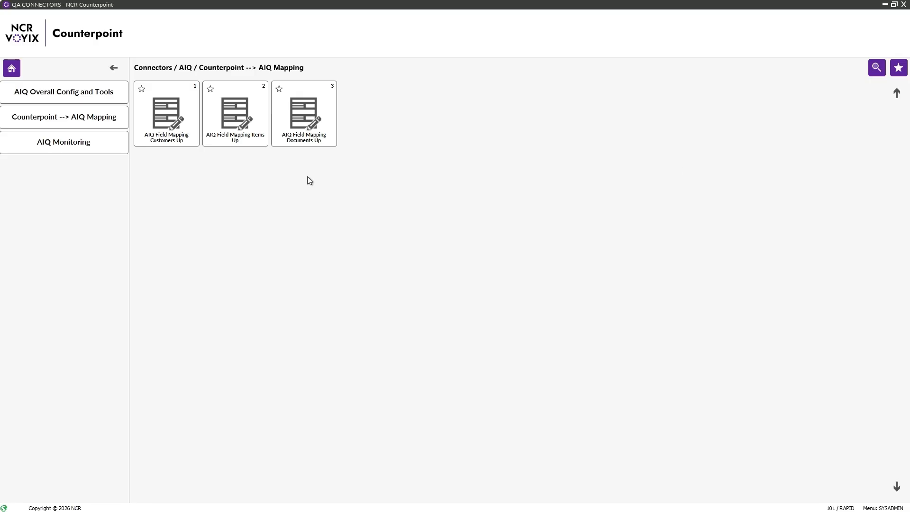
- Show Documents Up mappings in Table view with Merge Field Name widened, e.g. STR_ID to visit.location
left_click(309, 128)
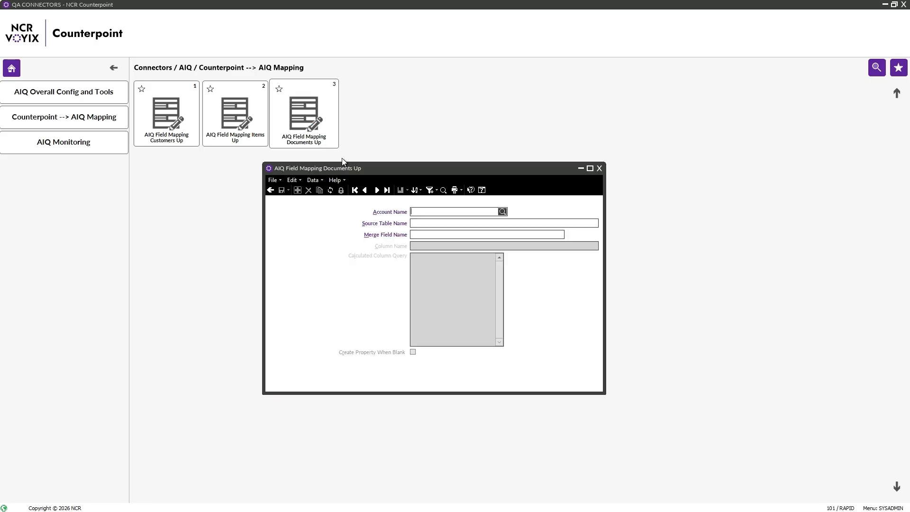
left_click(299, 182)
left_click(304, 225)
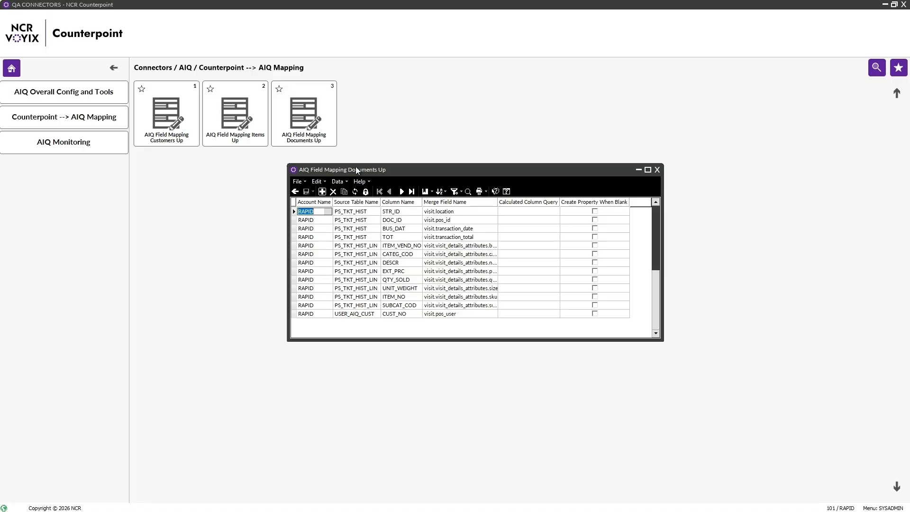
double_click(498, 203)
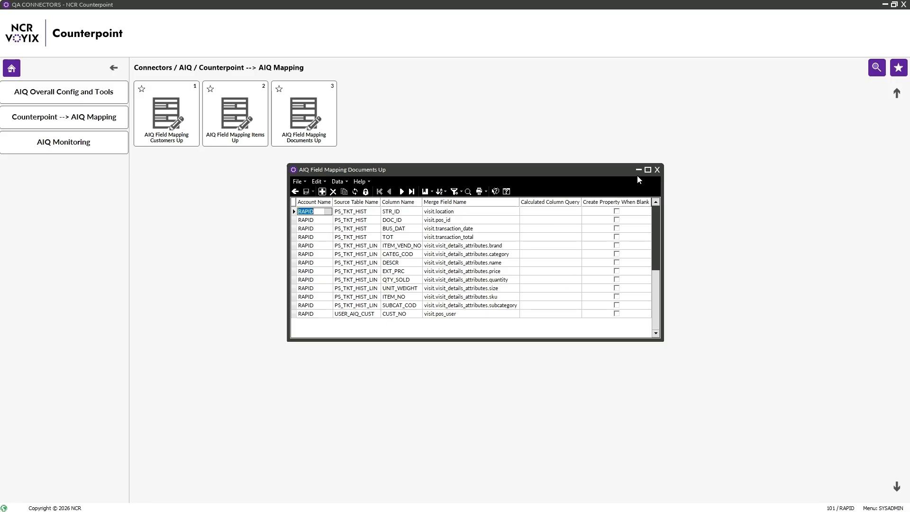
- Close the AIQ Field Mapping Documents Up window to return to the AIQ Mapping tiles
left_click(656, 169)
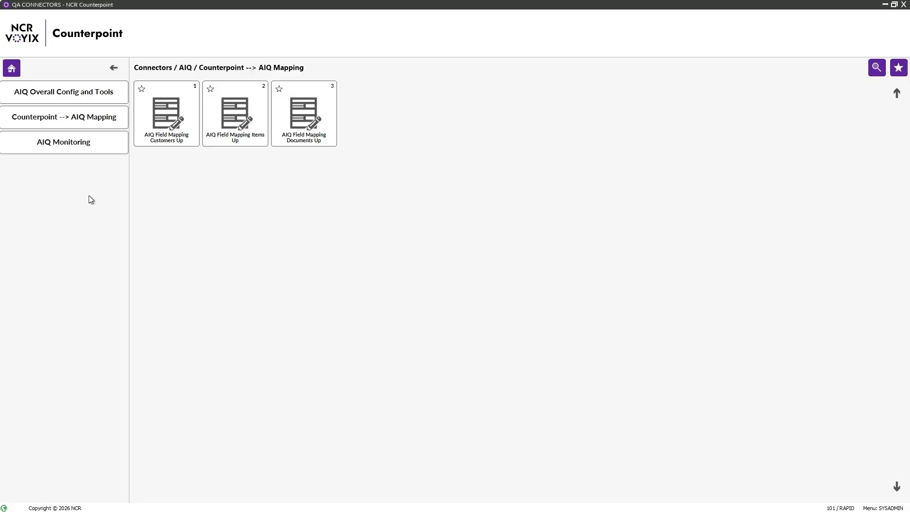
- Show the AIQ Customer Status View as a table: 109 Synched, 1 Pending Sync, 1 Synching
left_click(82, 150)
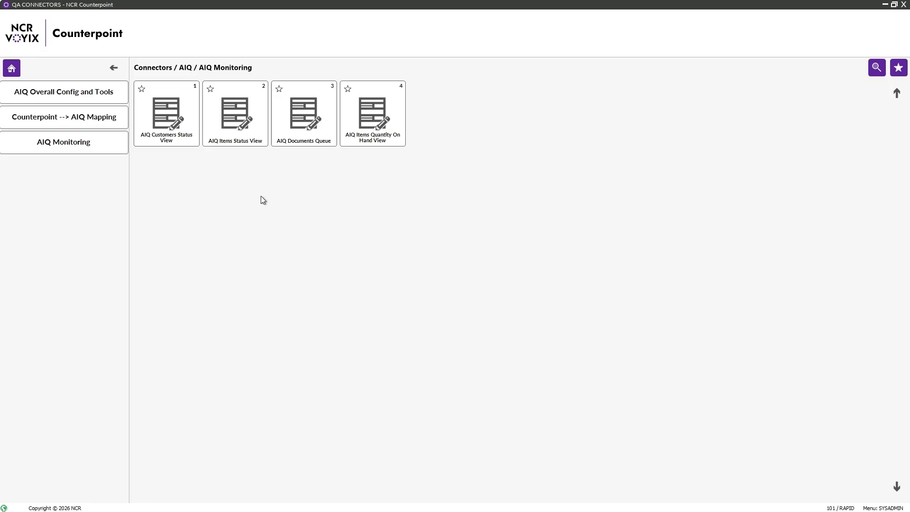
left_click(167, 108)
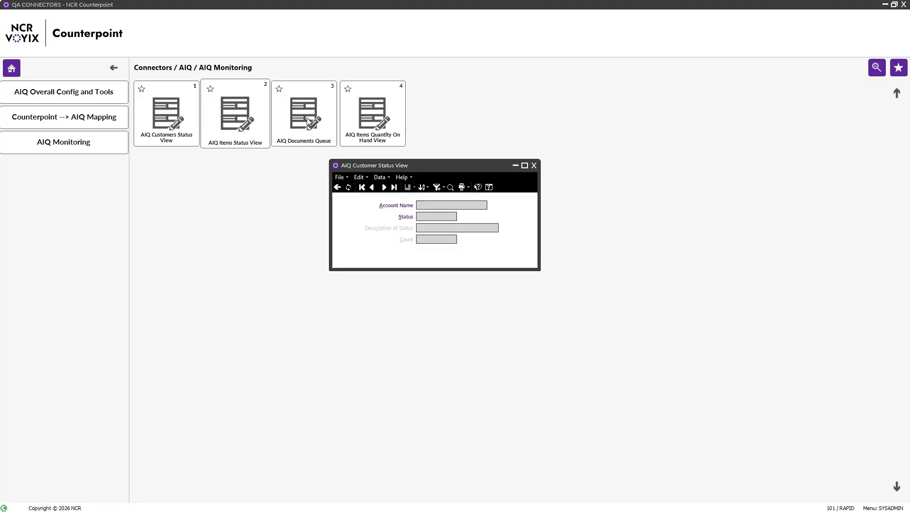
left_click(359, 177)
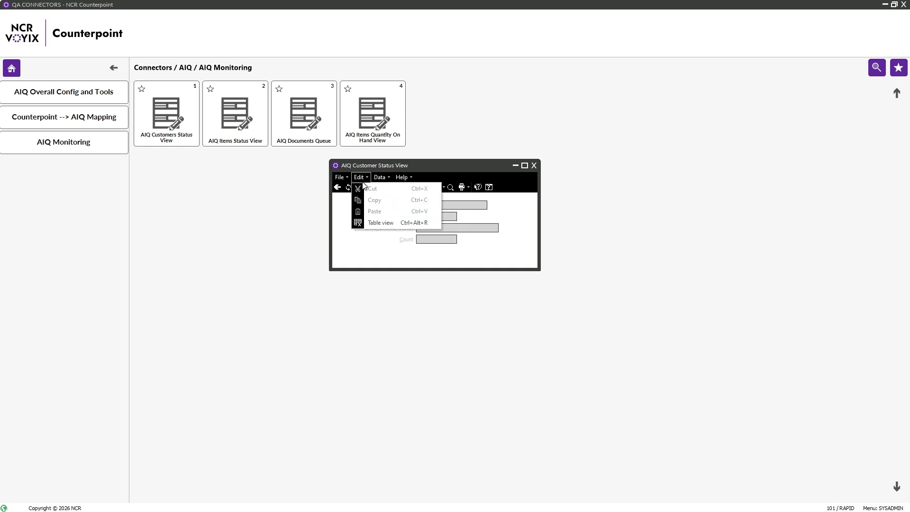
left_click(380, 223)
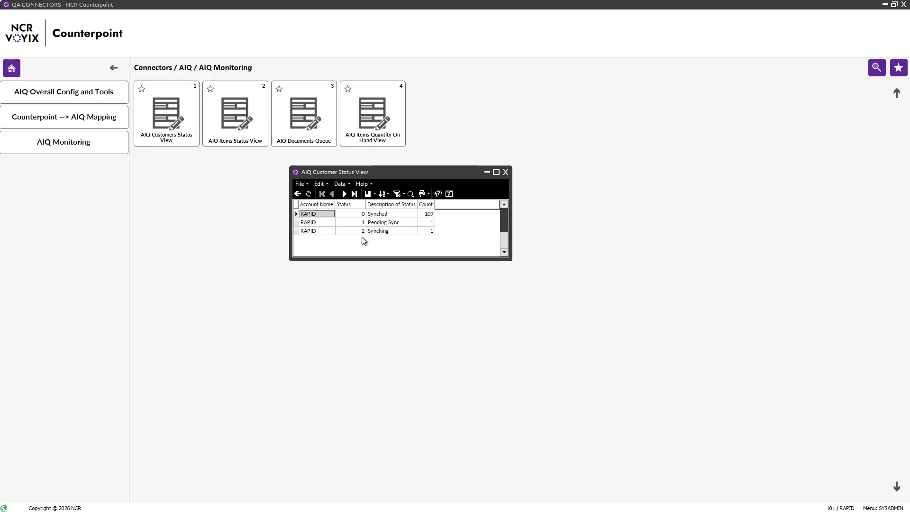
- Review the AIQ Items Status View as a table (105 RAPID items Synched), then close it
left_click(505, 172)
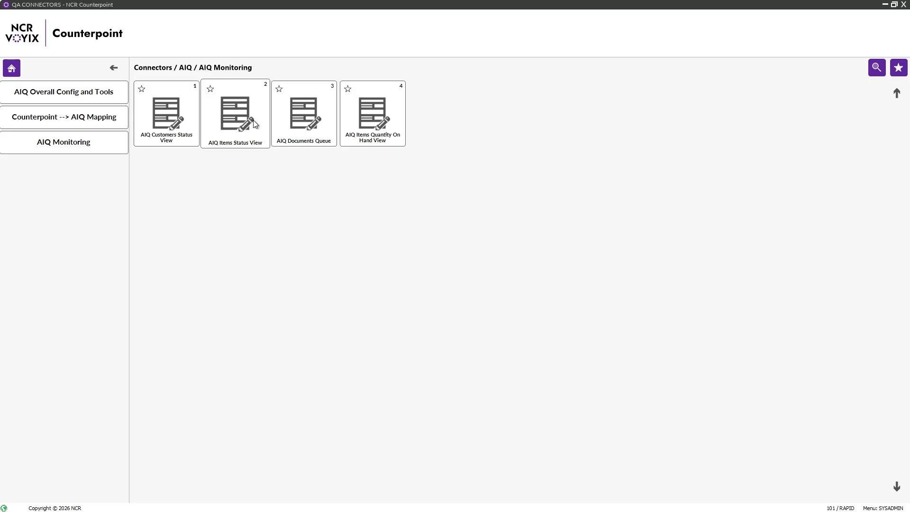
left_click(254, 124)
left_click(329, 177)
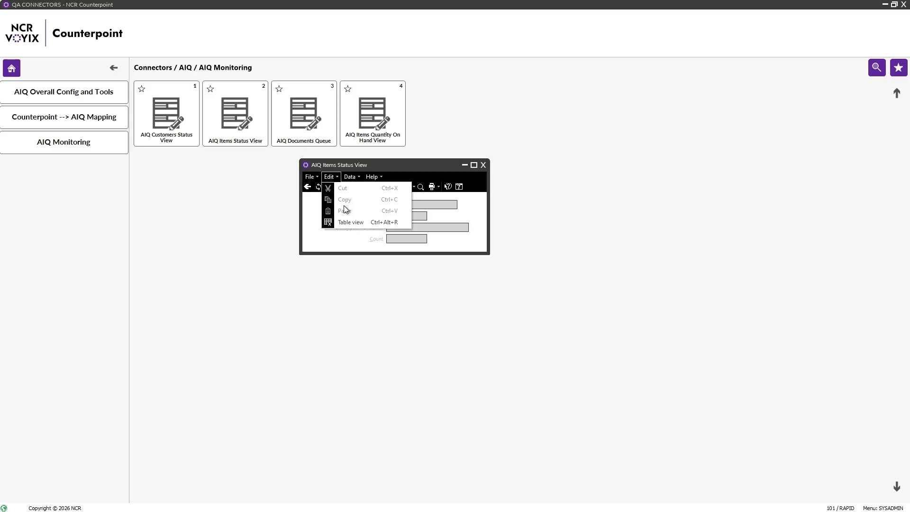
left_click(350, 221)
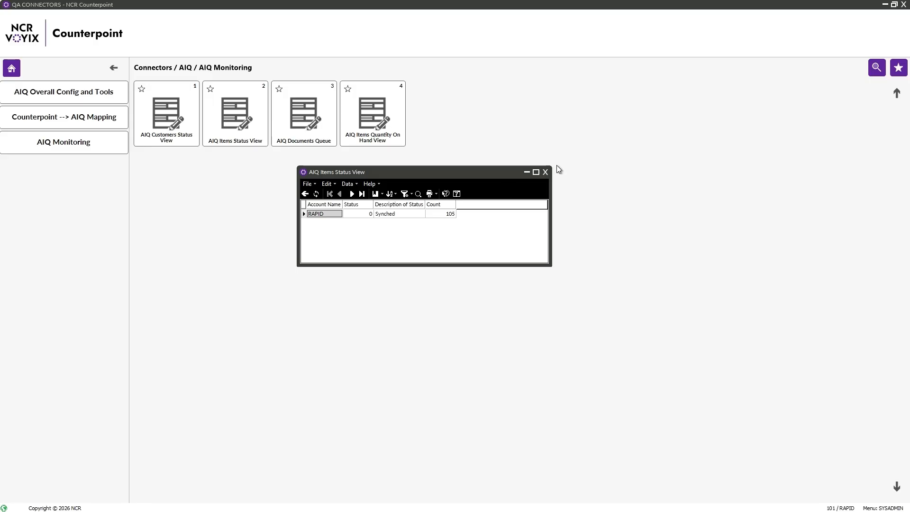
left_click(545, 172)
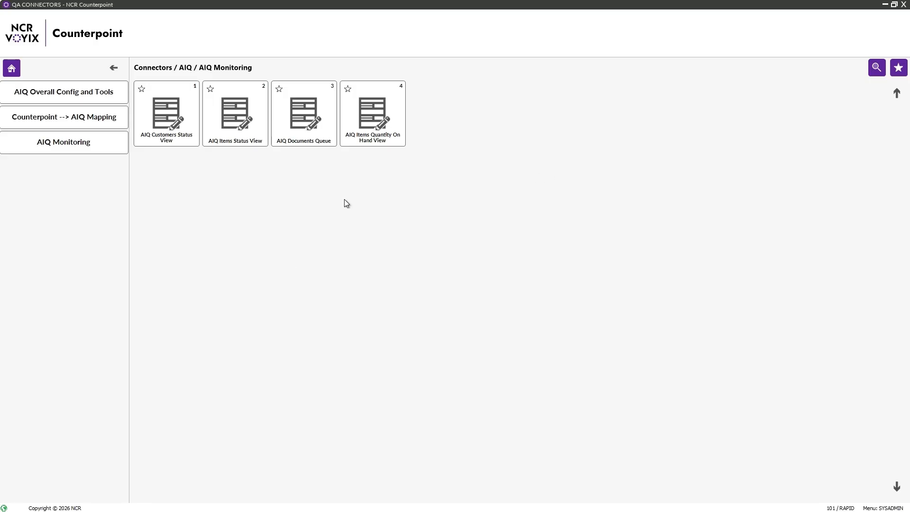
left_click(303, 121)
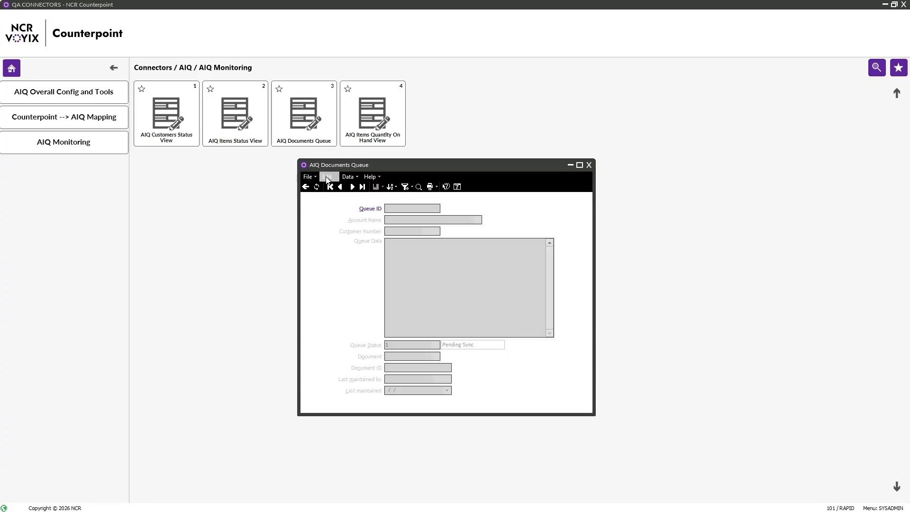
left_click(327, 177)
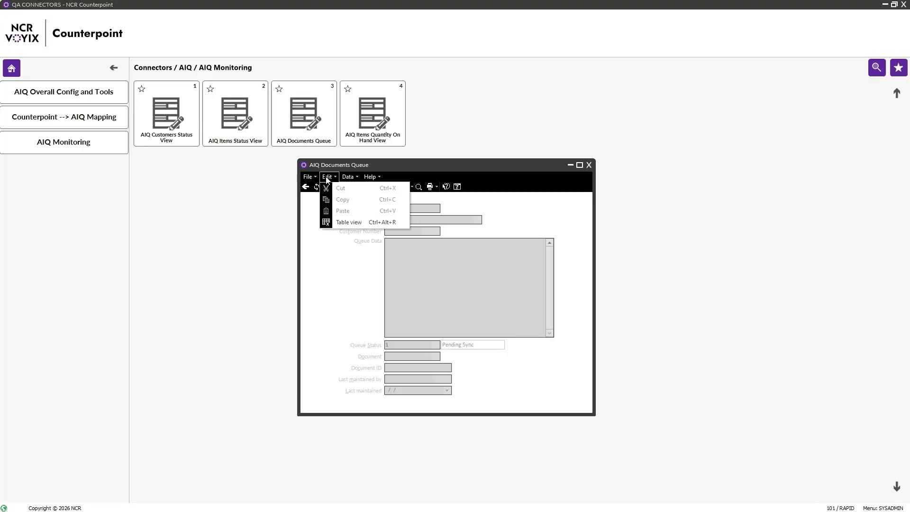
left_click(350, 223)
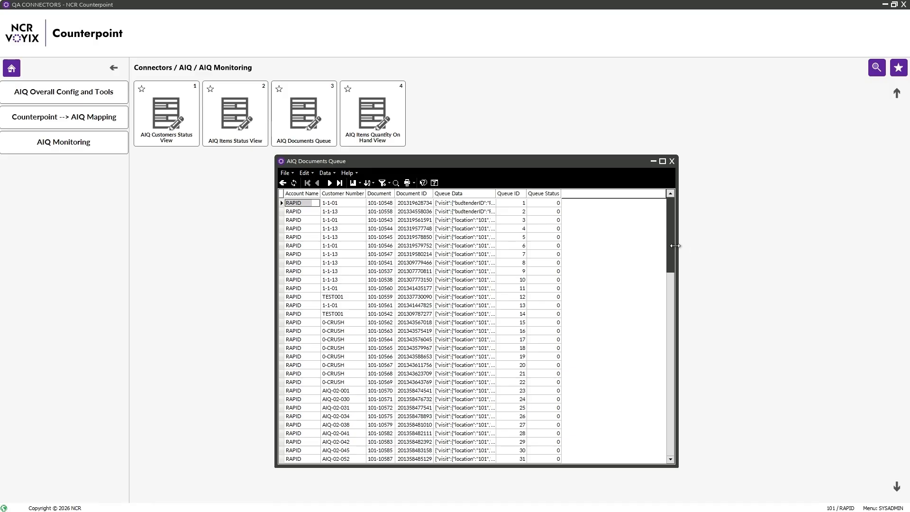
left_click_drag(673, 277, 681, 450)
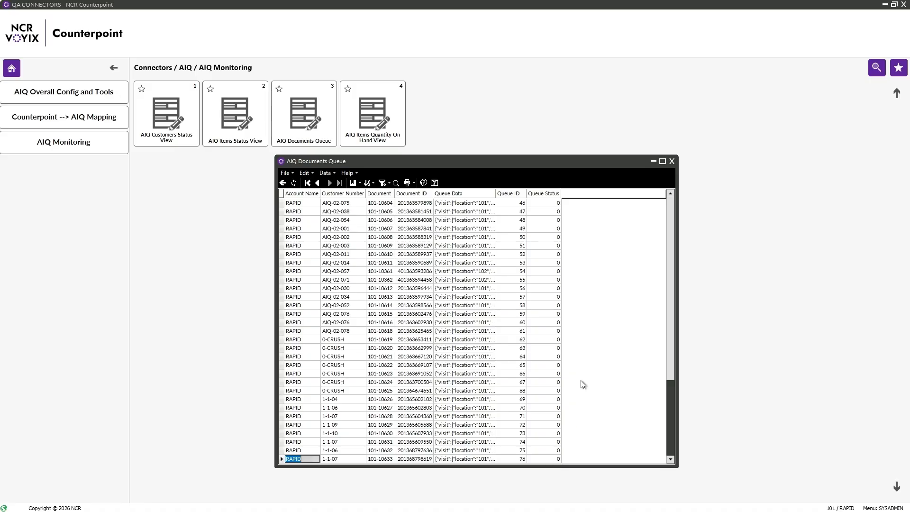
left_click(671, 161)
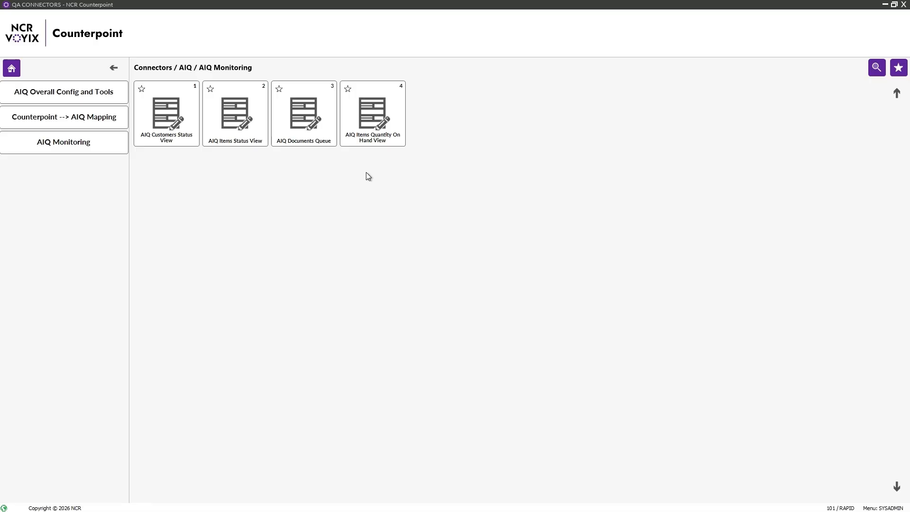
left_click(364, 108)
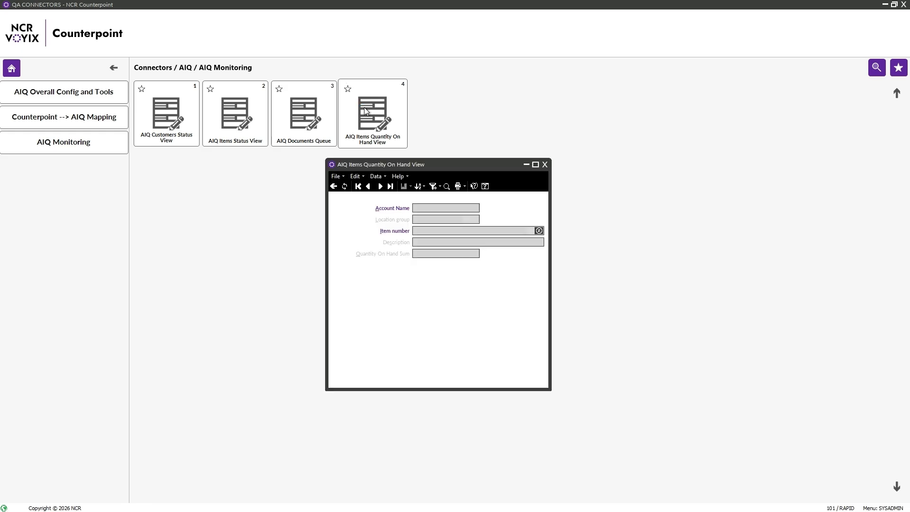
left_click(355, 180)
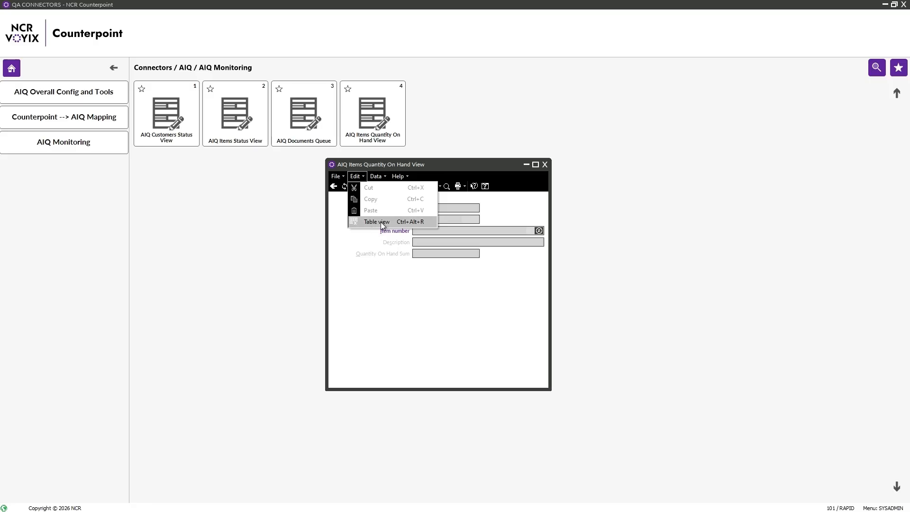
left_click(380, 221)
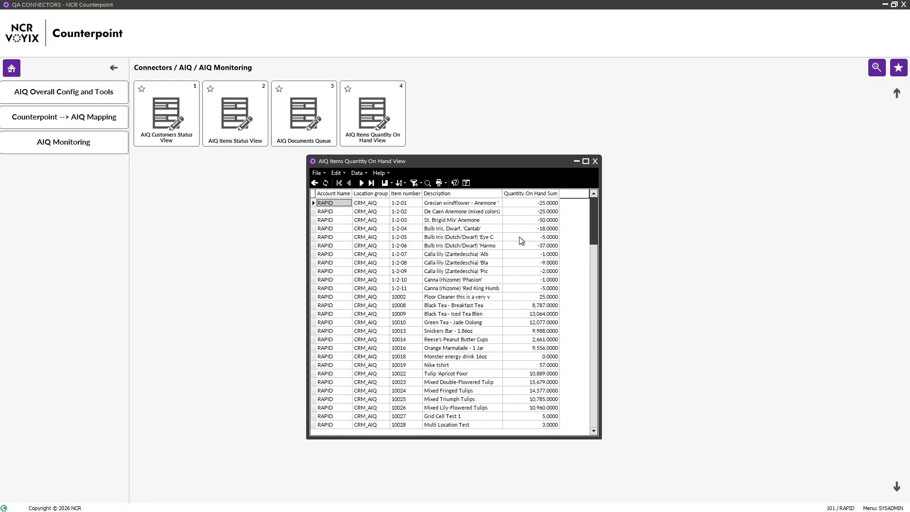
key("Down")
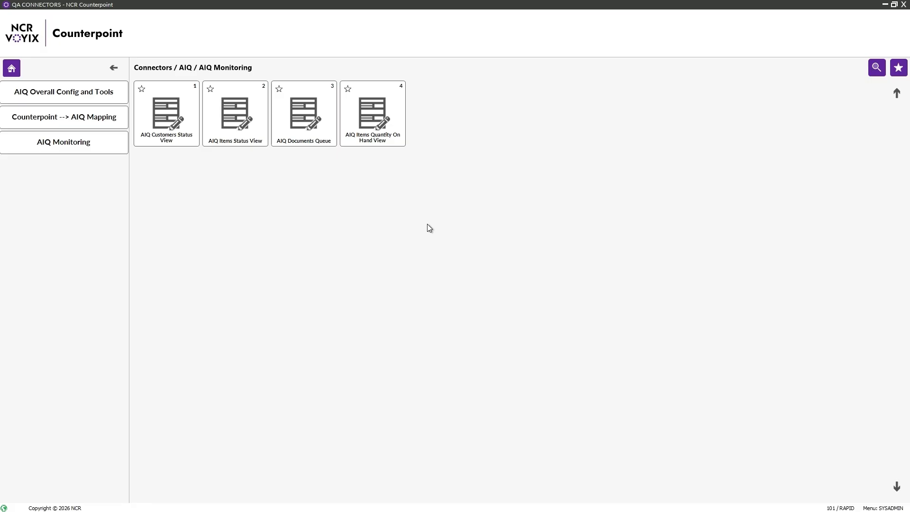
- Set Auto Create AIQ Persona to NO for the RAPID account and save the configuration
left_click(69, 97)
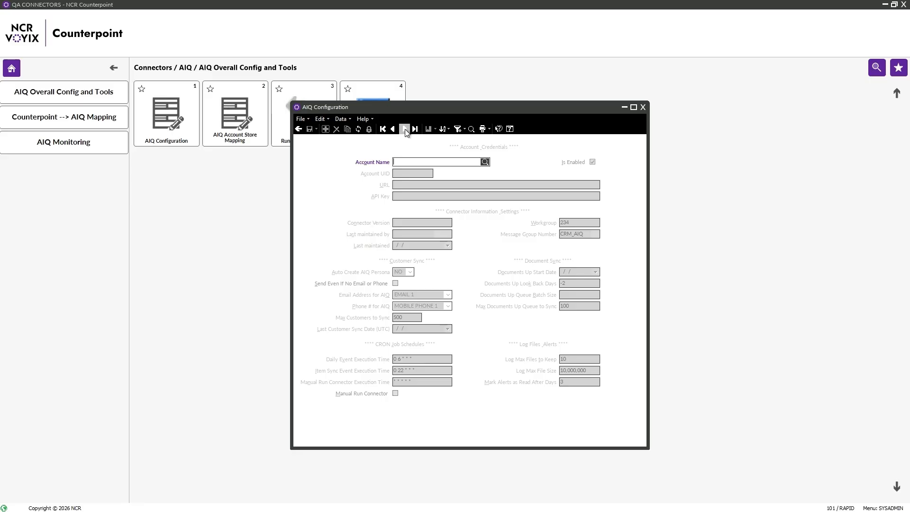
left_click(404, 129)
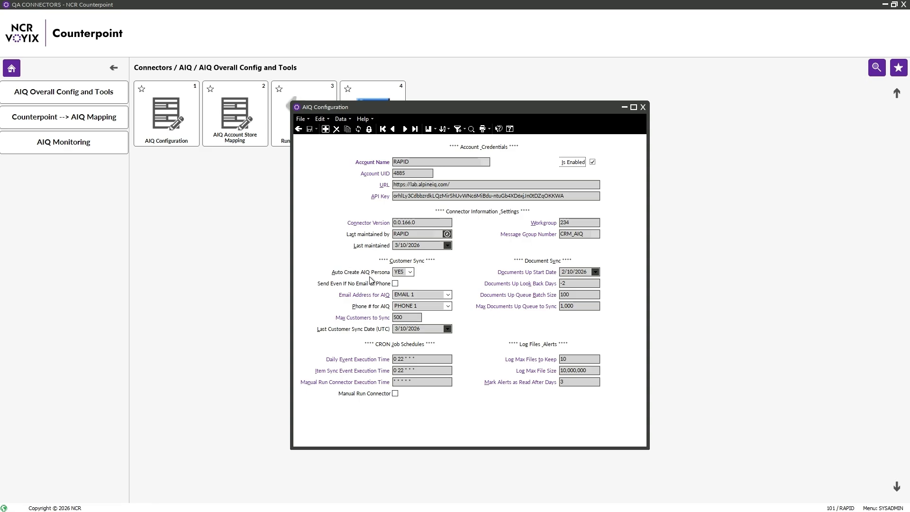
left_click(369, 129)
left_click(409, 271)
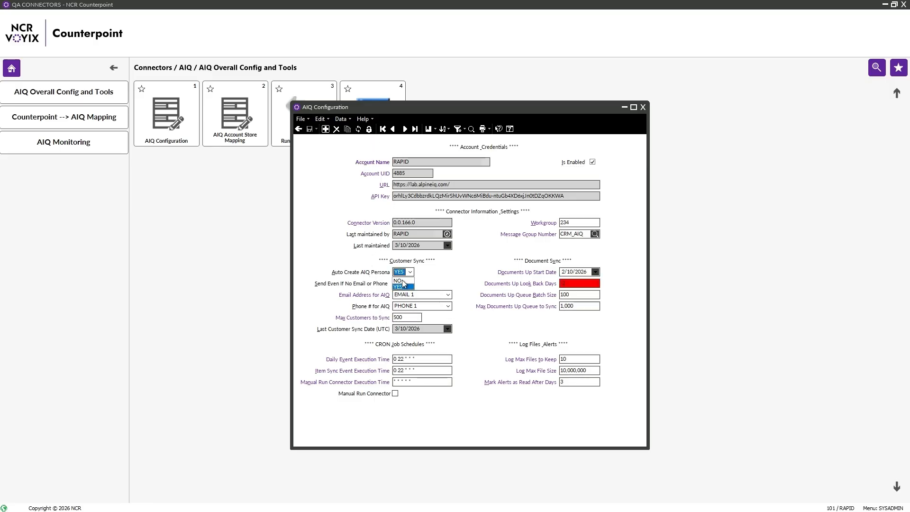
left_click(401, 283)
left_click(311, 129)
left_click(642, 107)
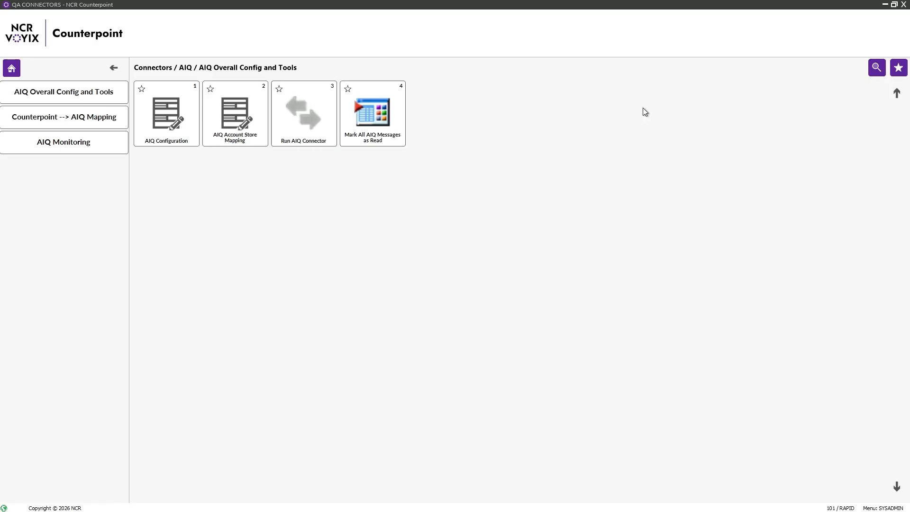
left_click(12, 70)
left_click(64, 99)
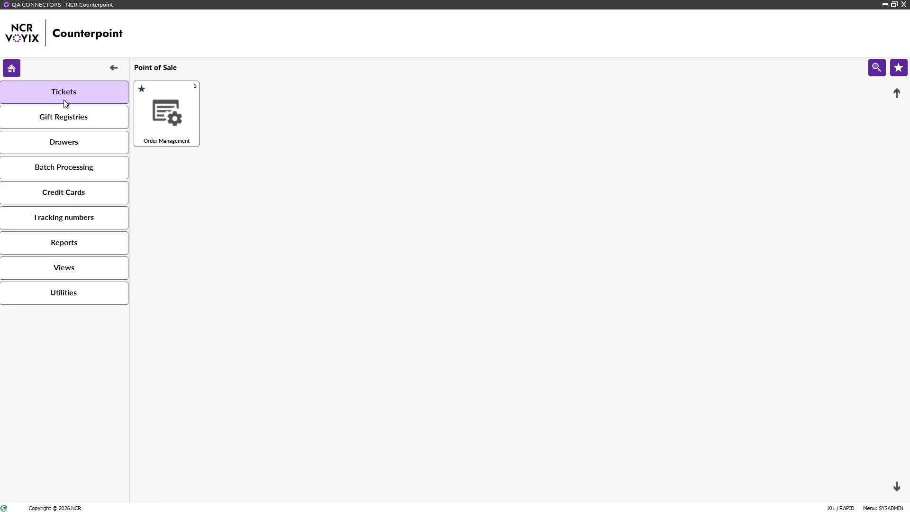
- Start a Touchscreen ticket and begin a new customer under a new customer number
left_click(64, 100)
left_click(221, 112)
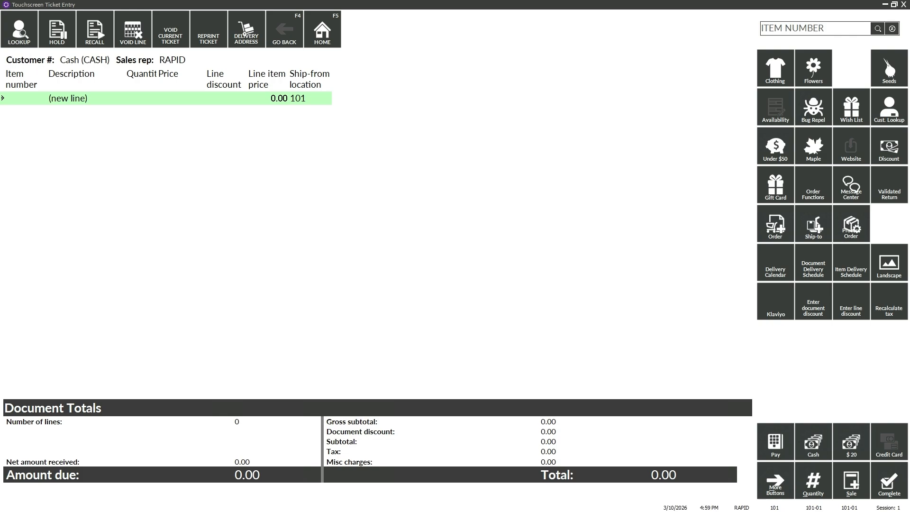
left_click(19, 32)
type("1-1-165")
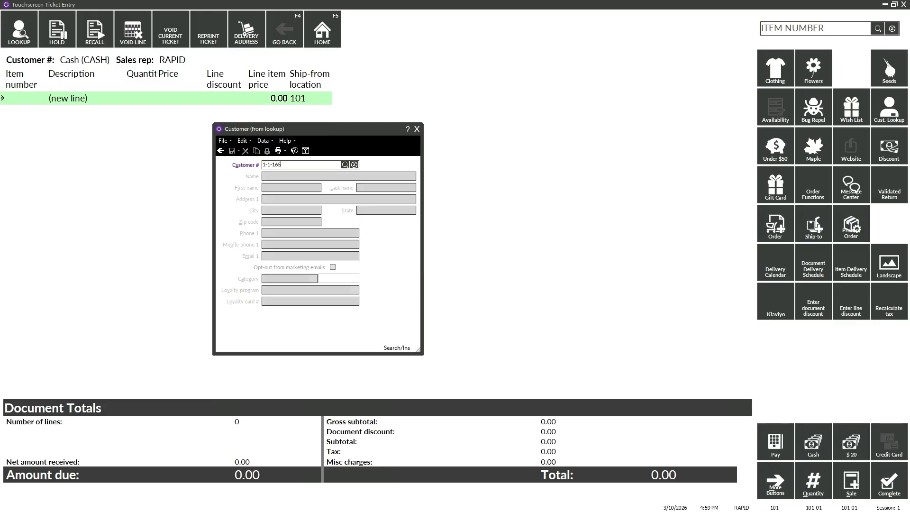
key("BackSpace")
key("Tab")
- Enter the new customer's first and last name, street address, city and zip code
key("Tab")
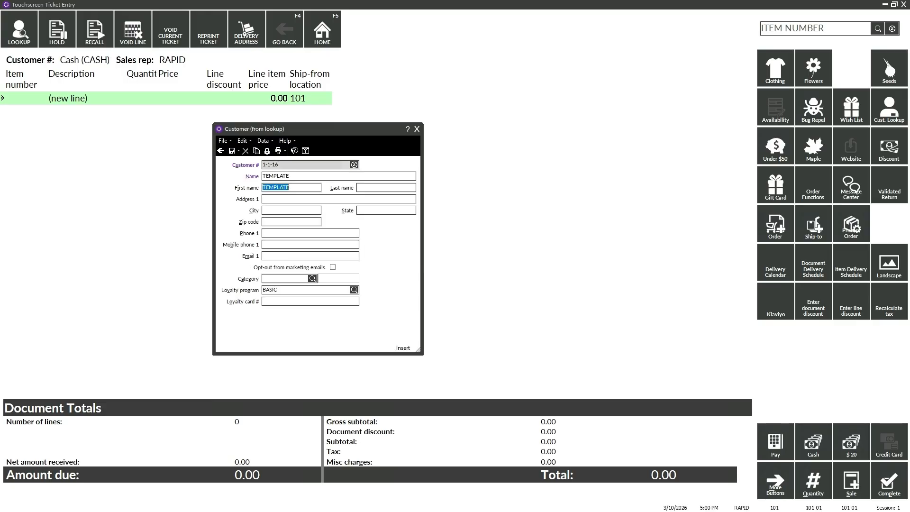
key("Tab")
key("Tab")
key("Tab")
type("Fort Coll")
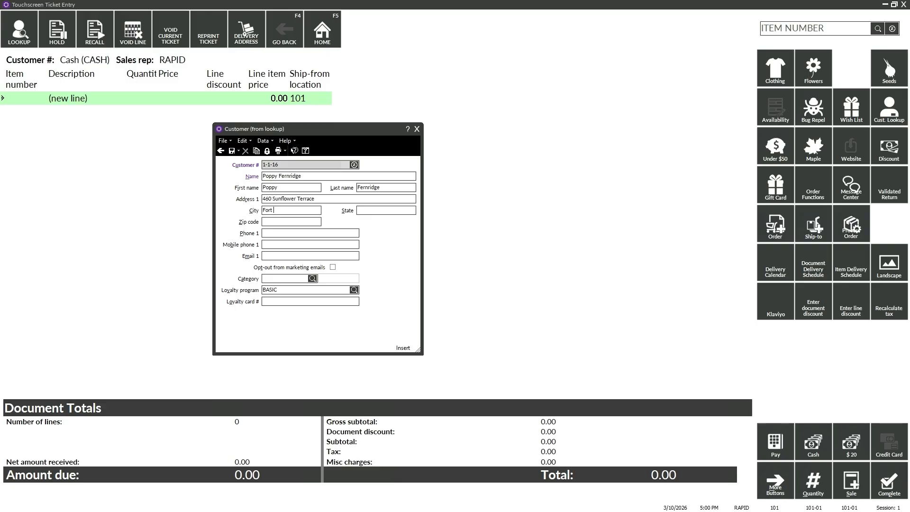
type("ins")
key("Tab")
type("80524")
- Add the customer's e-mail and phone number, then save the customer onto the ticket
key("Tab")
key("Tab")
key("Tab")
key("Tab")
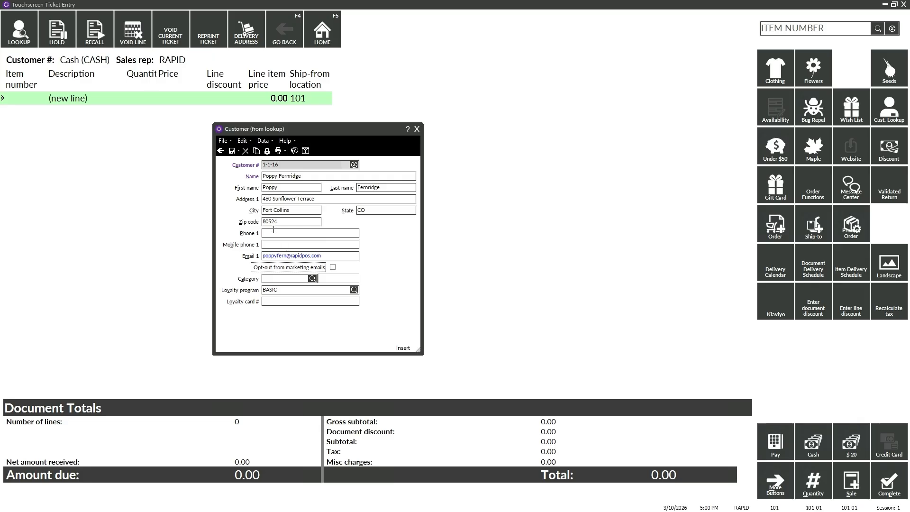
left_click(274, 233)
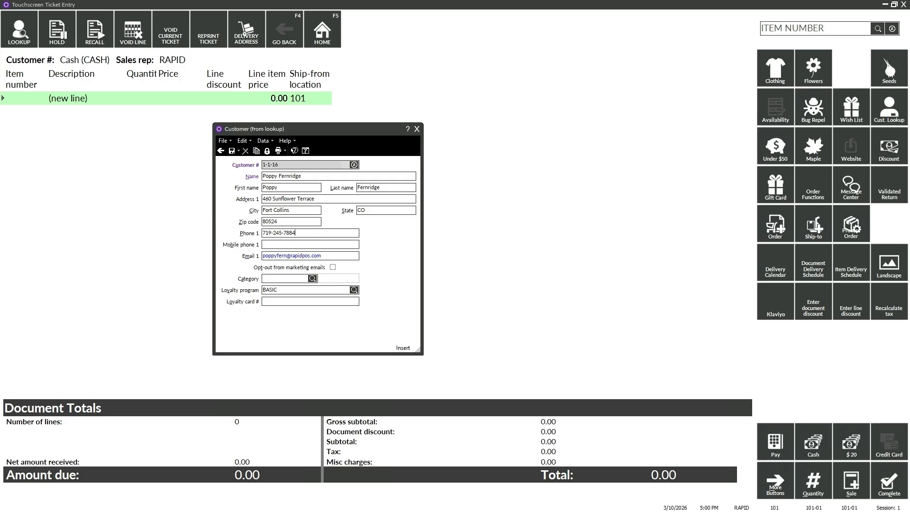
left_click(232, 152)
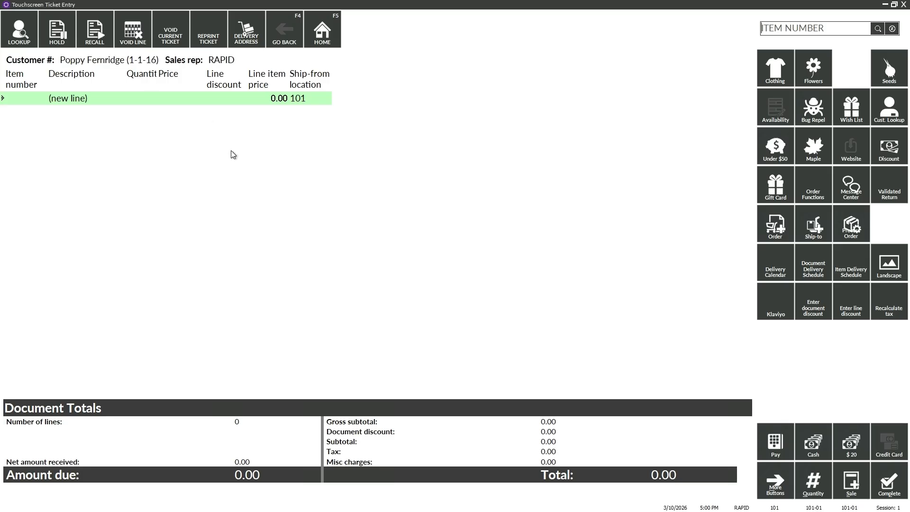
- Sell Black Tea item 10009 for 6.47 cash on the ticket, then return to the Main Menu
left_click(878, 28)
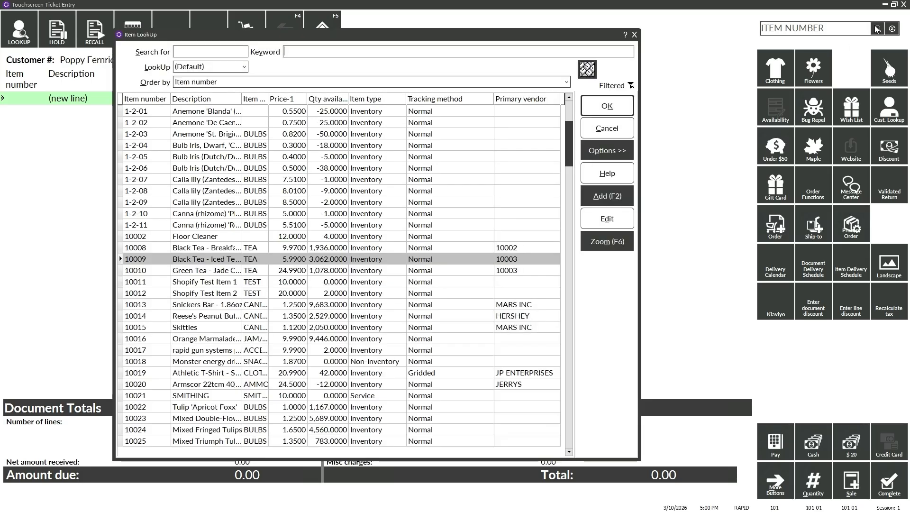
left_click(596, 111)
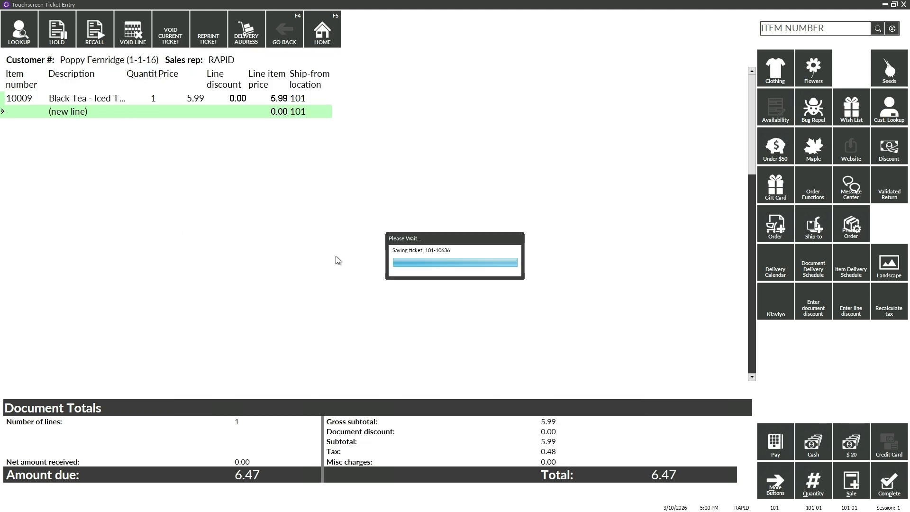
left_click(490, 341)
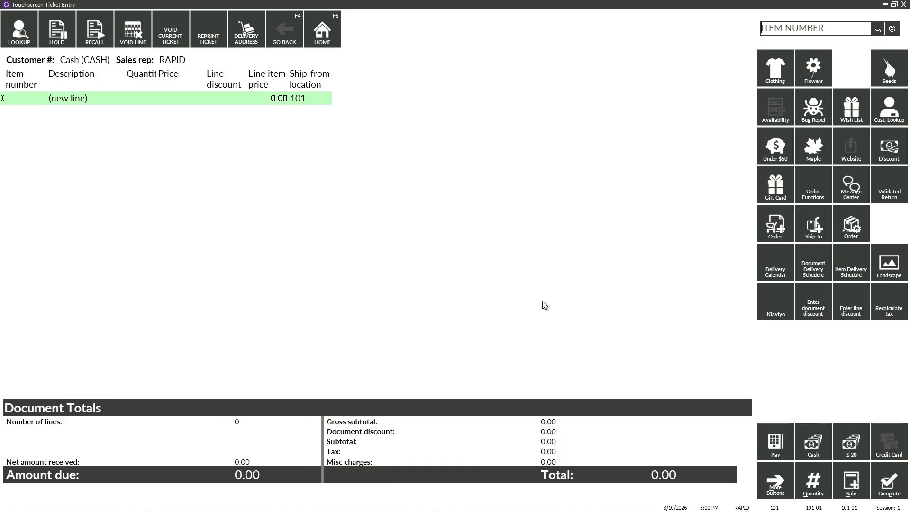
left_click(903, 4)
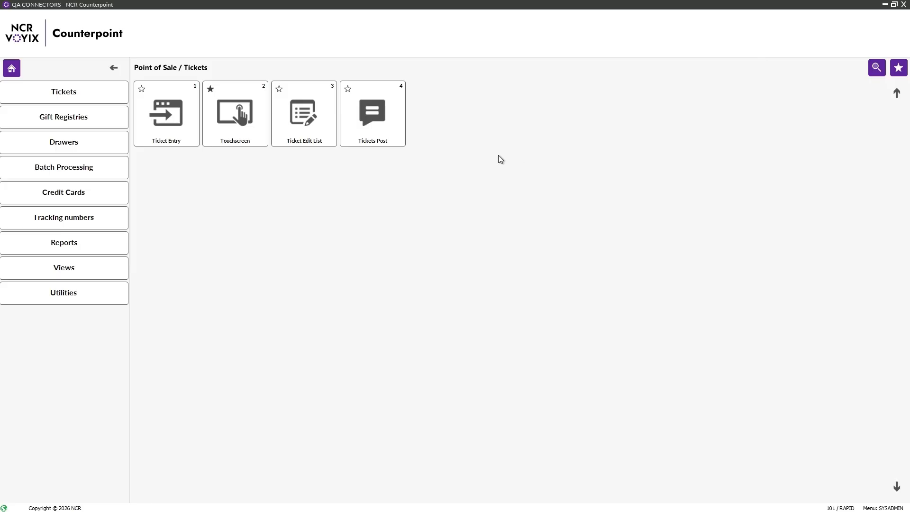
left_click(10, 69)
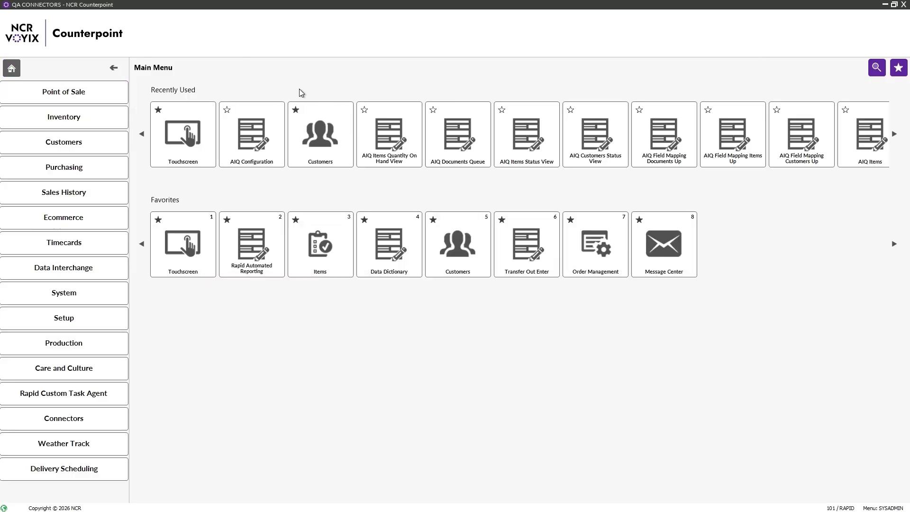
- Load the new customer's record in Customers and open its AIQ Customers sync record
left_click(316, 131)
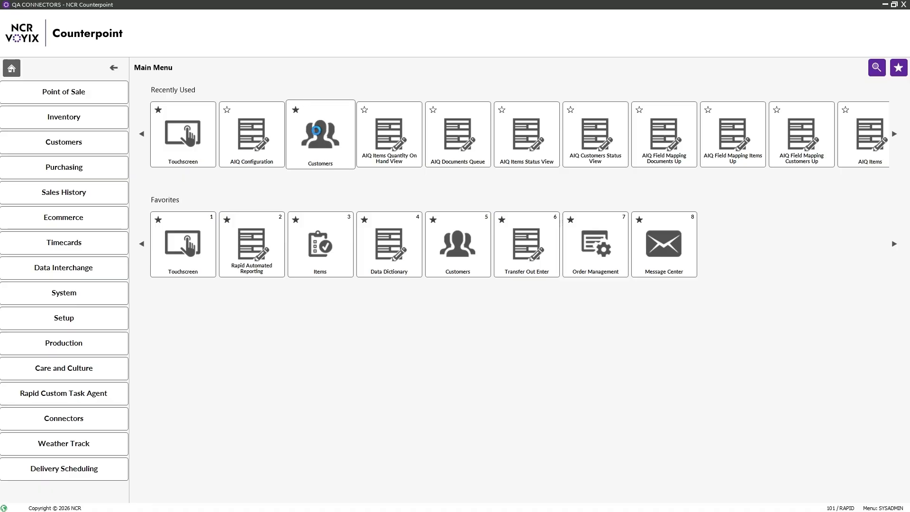
type("1-1-16")
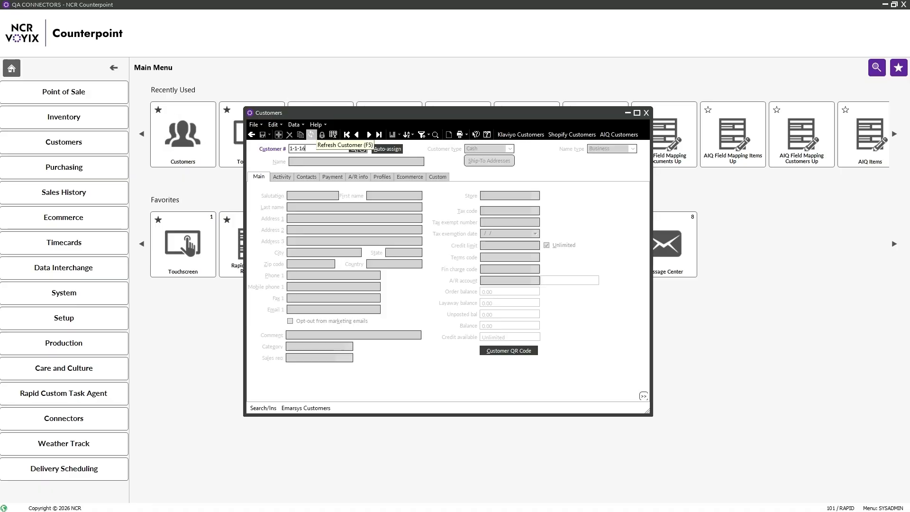
key("Return")
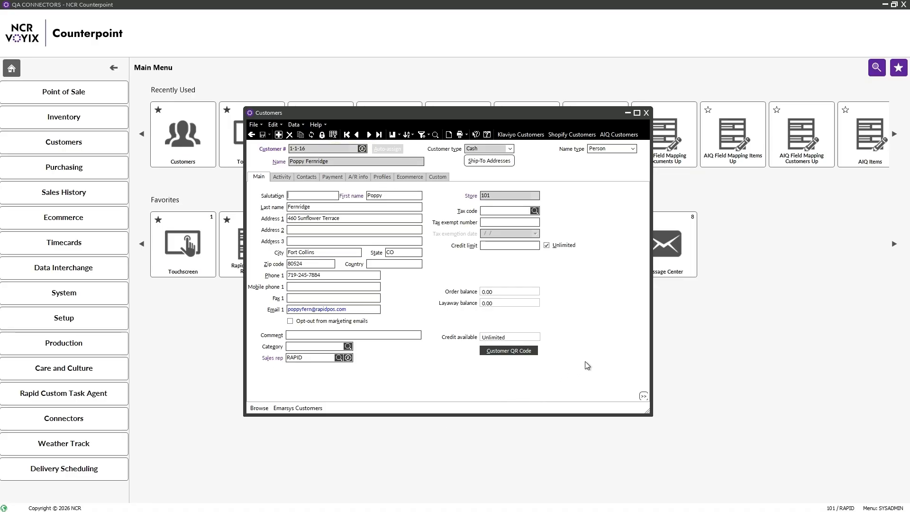
left_click(625, 134)
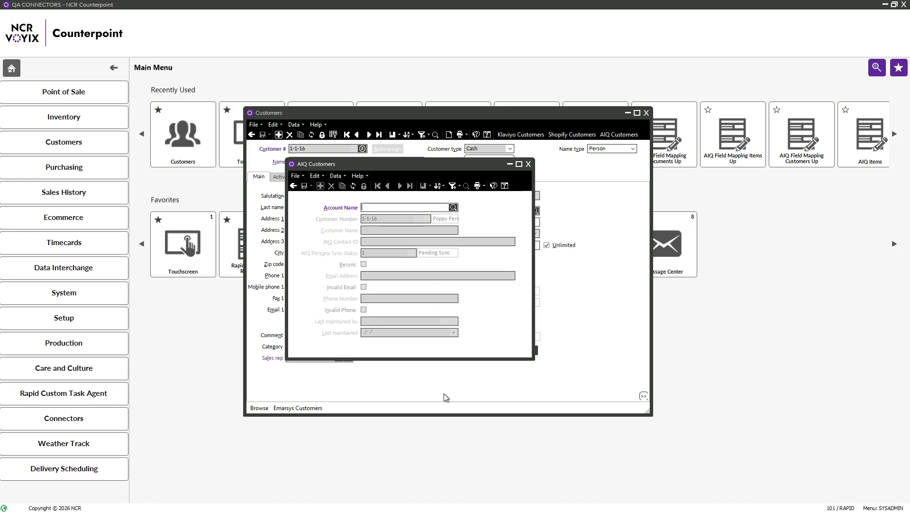
- Assign the RAPID account to the customer's AIQ sync record and save it as Pending Sync
left_click(453, 207)
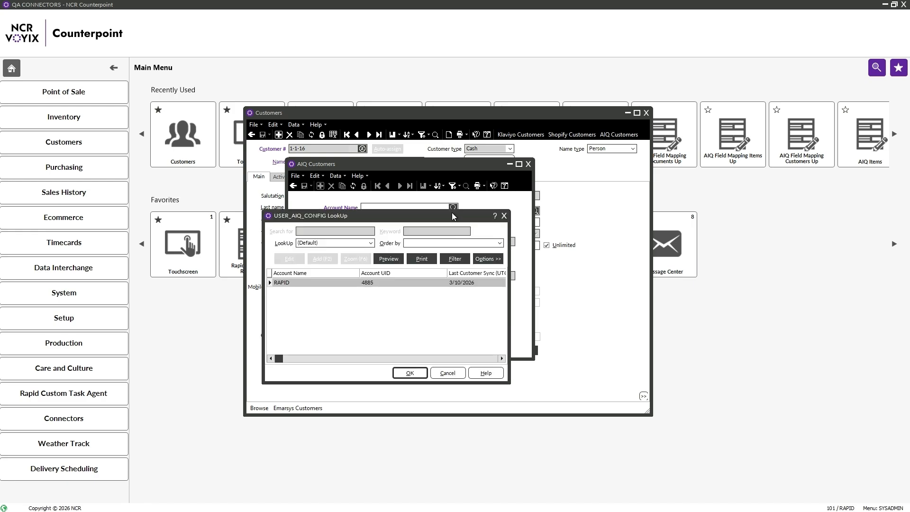
left_click(410, 373)
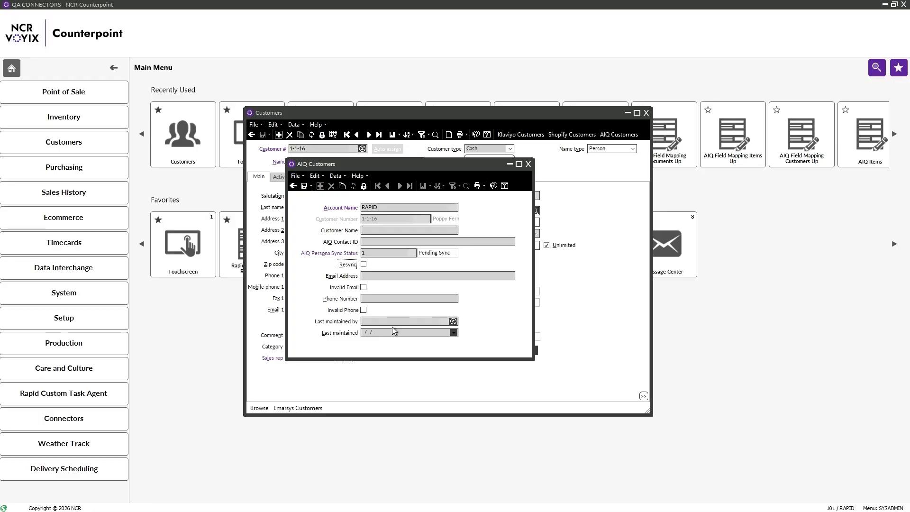
left_click(305, 186)
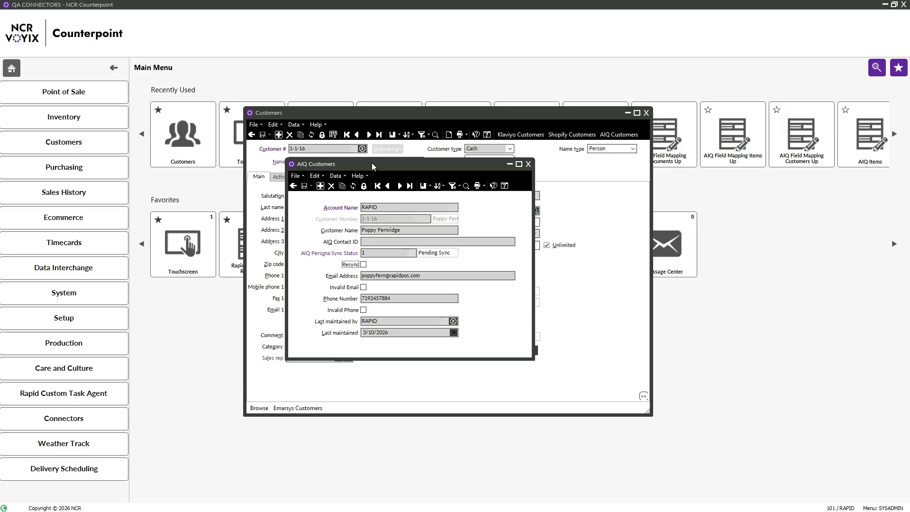
- Delete the customer's AIQ Customers sync record, confirming with Yes
left_click_drag(372, 163, 493, 177)
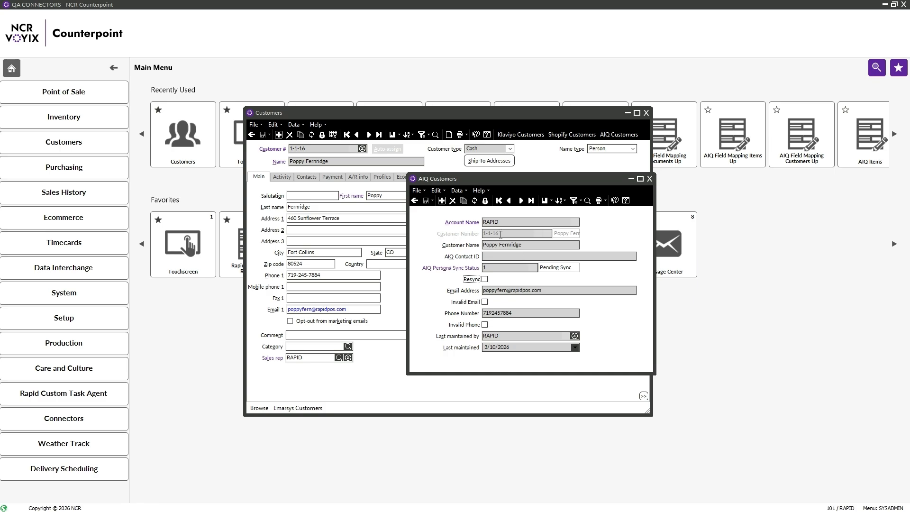
left_click(452, 202)
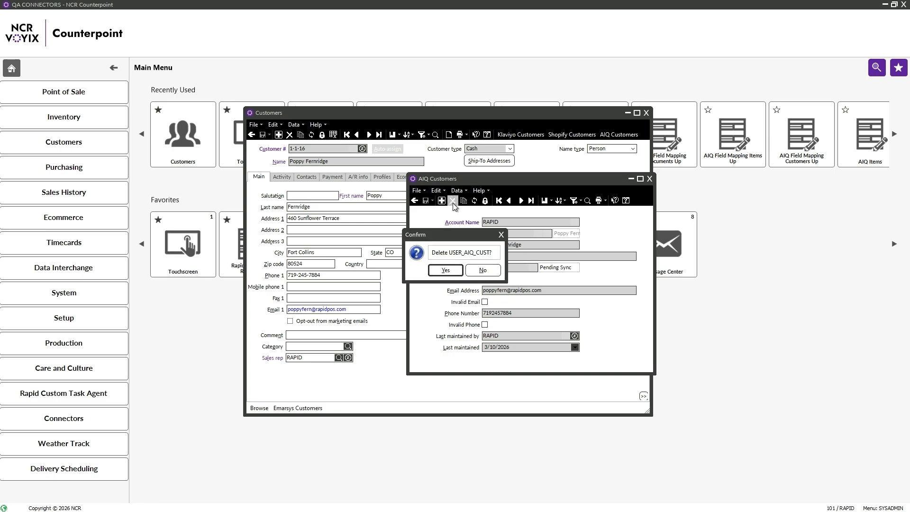
left_click(444, 270)
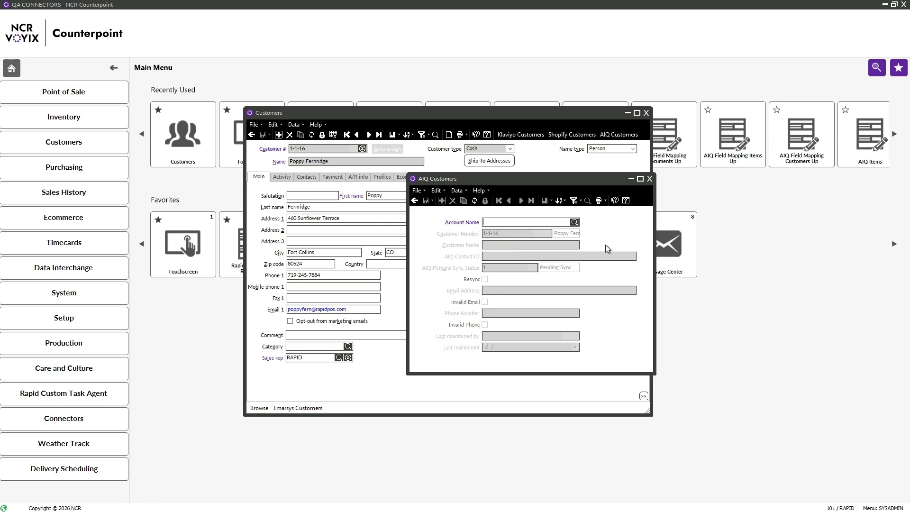